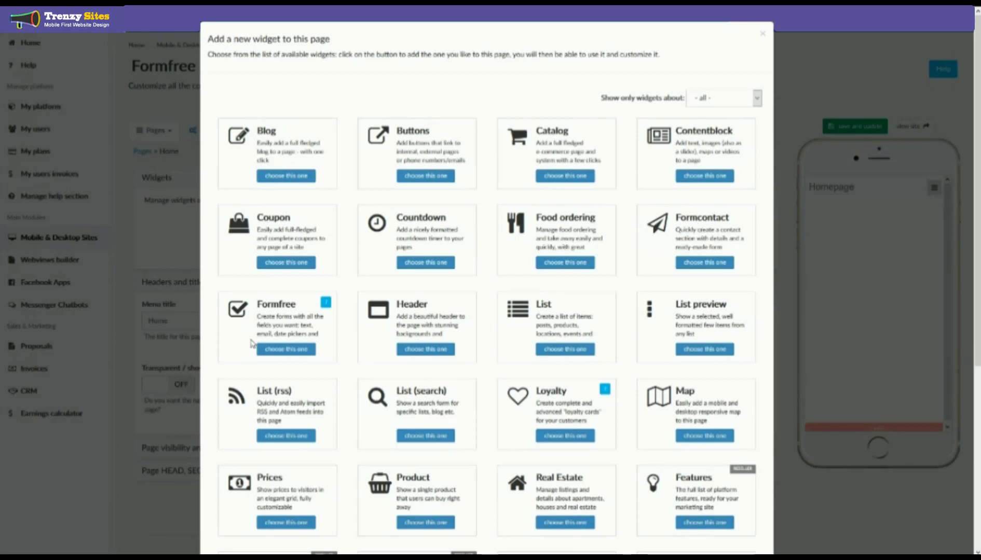
Step: Add a Formfree widget to the home page and set its main title to "Title"
click(273, 317)
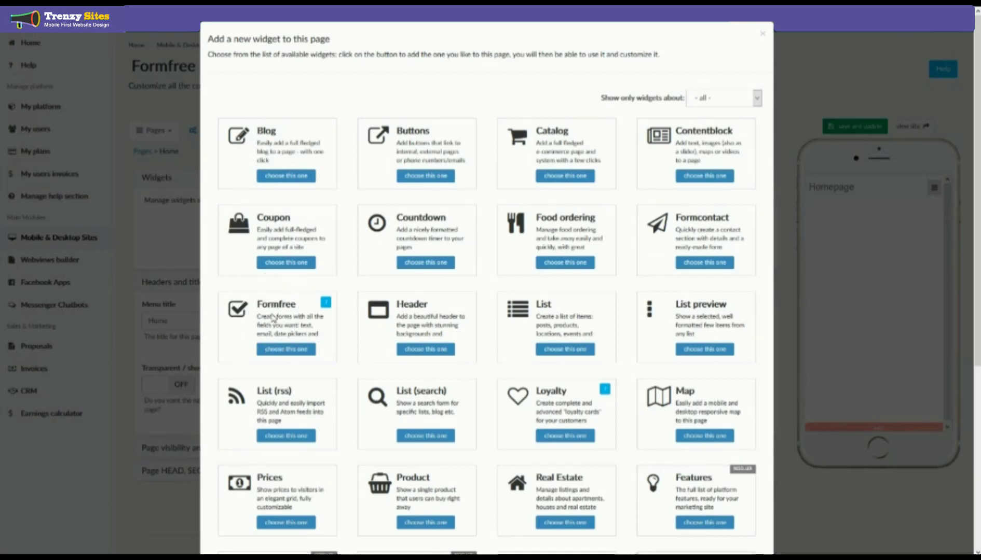
click(292, 350)
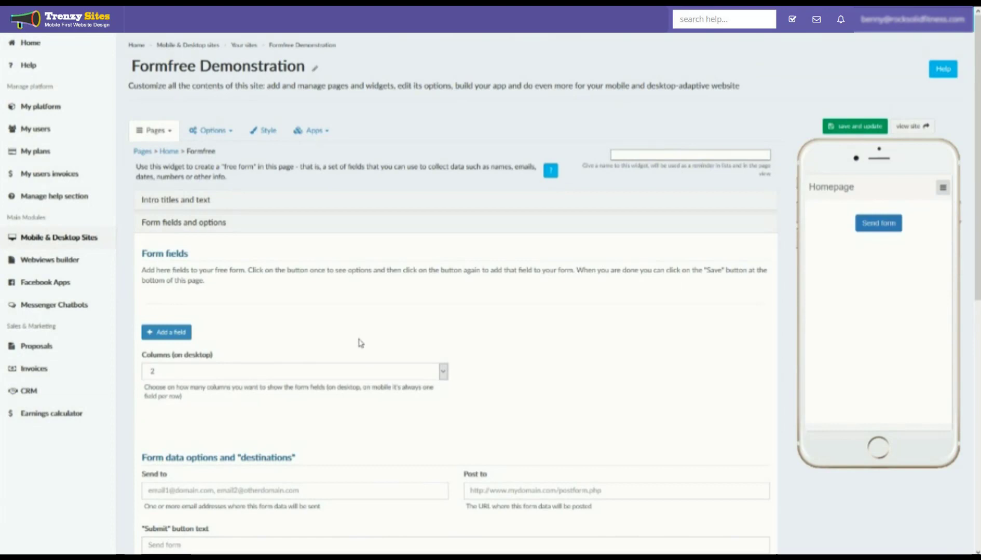
click(185, 203)
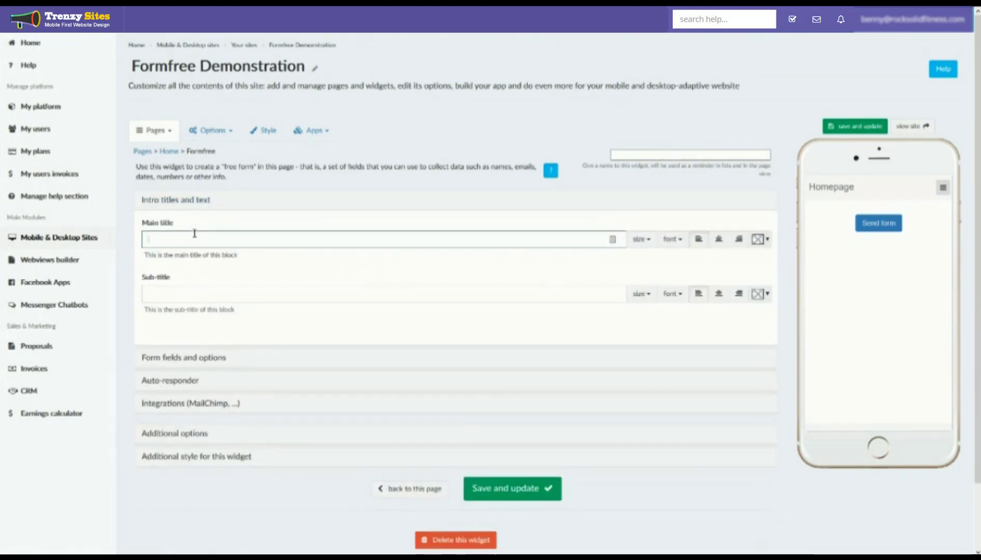
text(Title)
Step: Start a new form field of type text field, labelled "Text", with the help text "Enter Text Here"
click(176, 358)
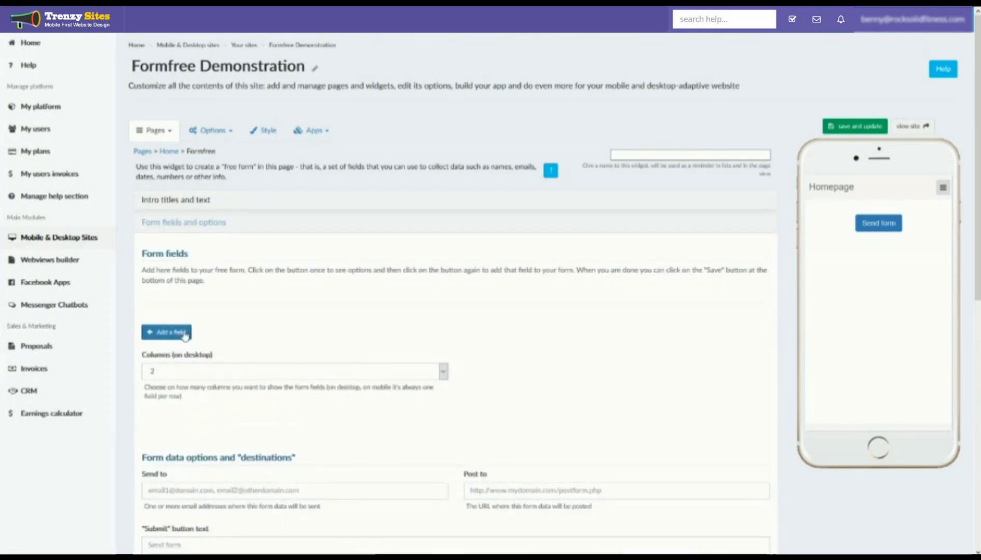
click(184, 334)
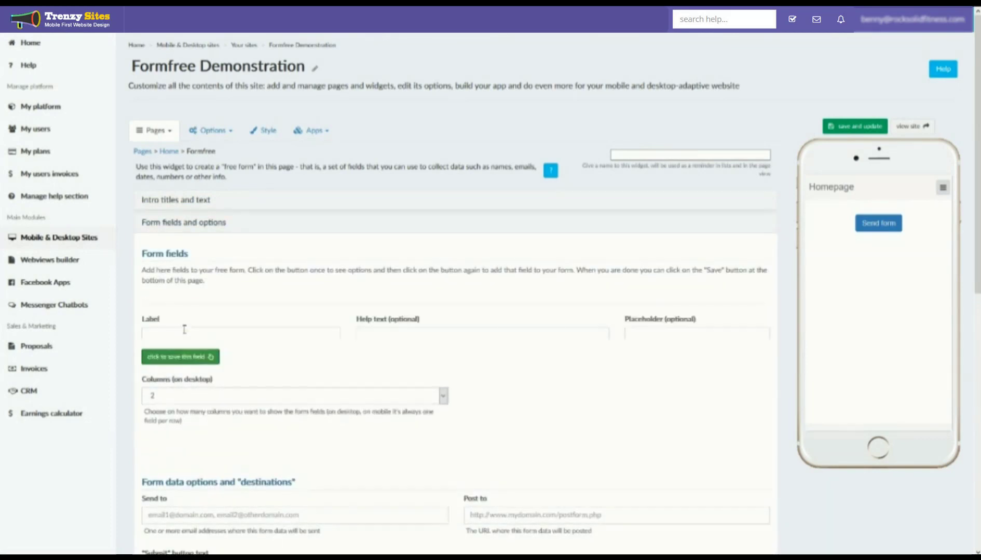
click(184, 336)
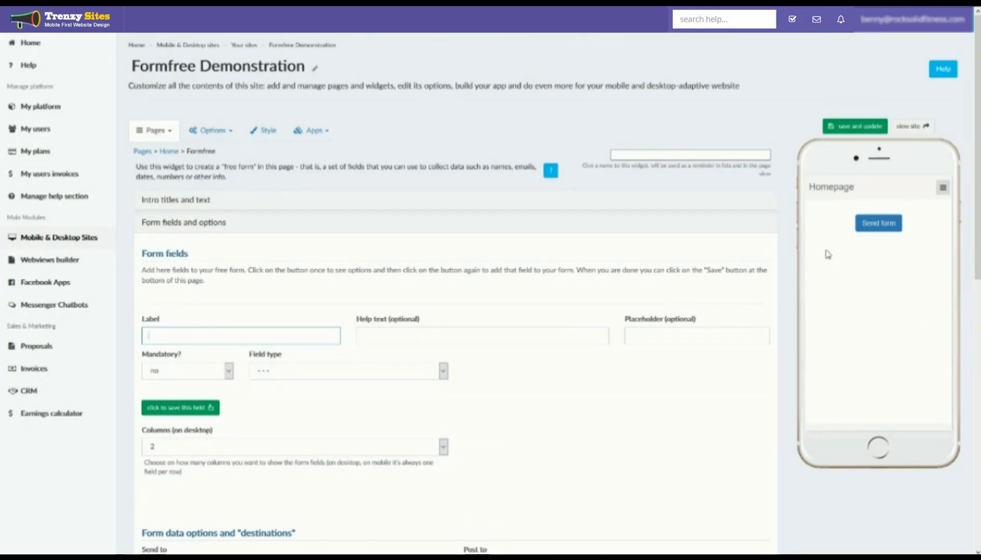
click(295, 374)
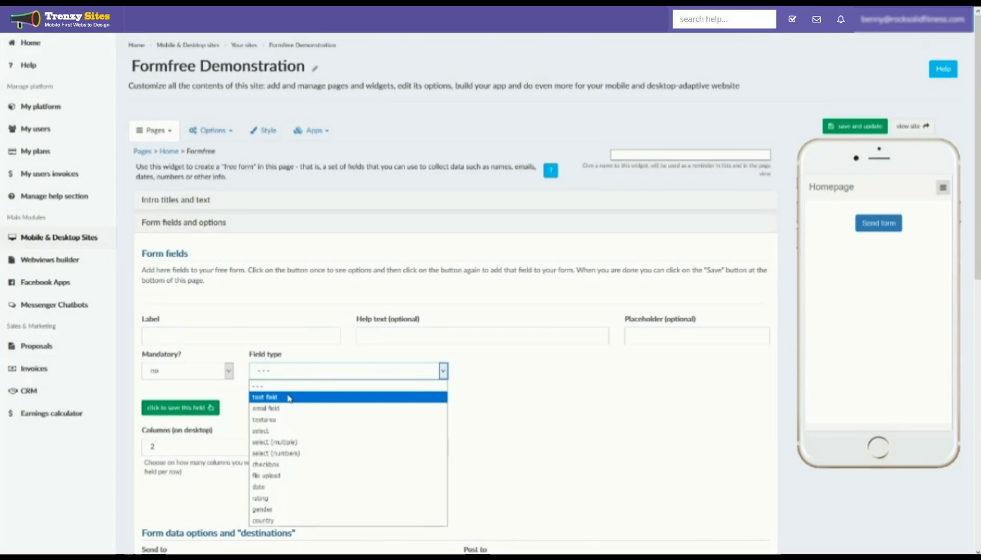
click(289, 397)
click(180, 334)
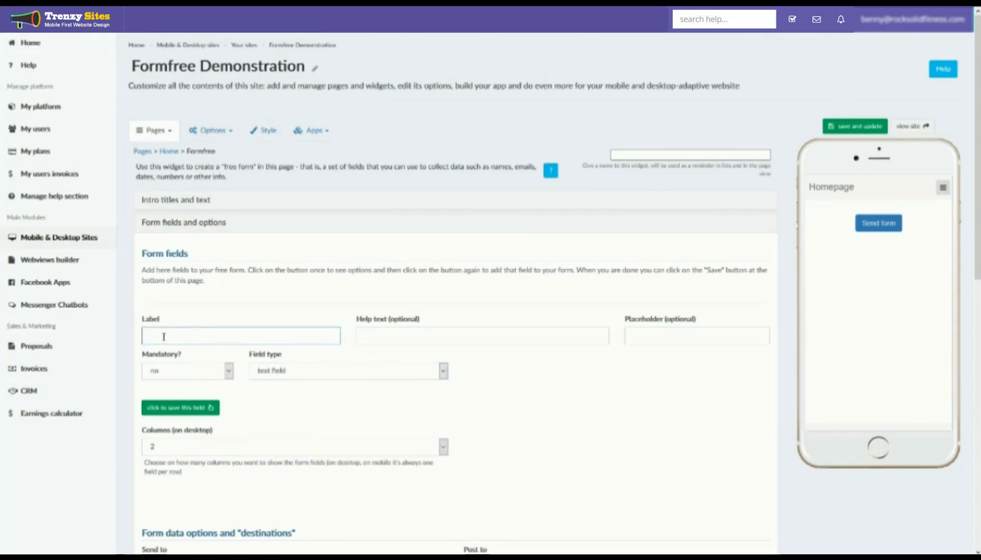
text(Text)
click(484, 340)
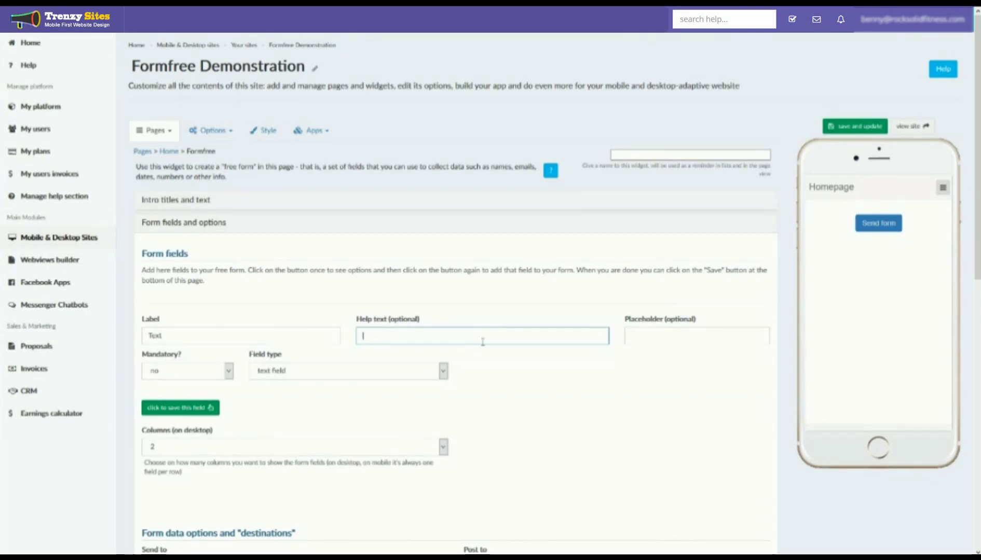
text(Enter)
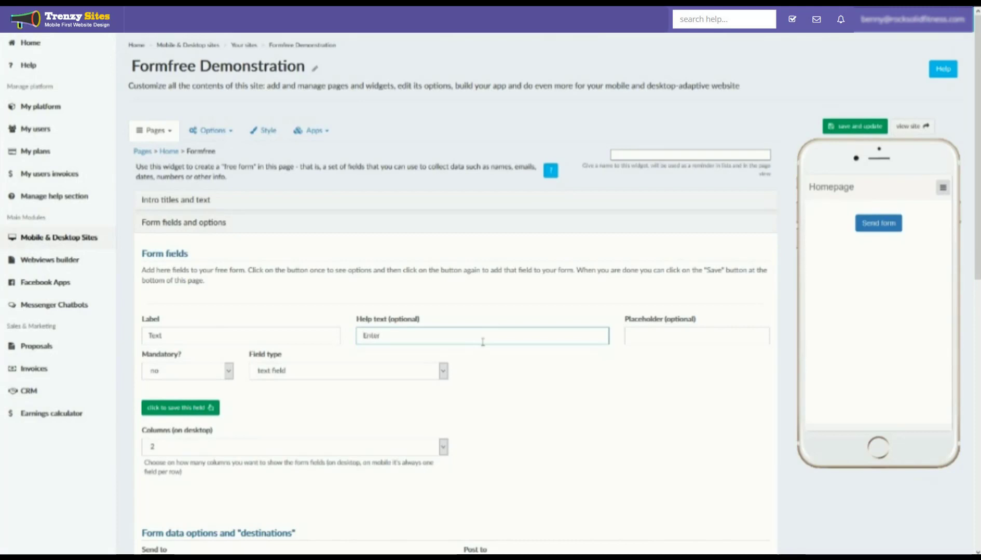
text( Text Here)
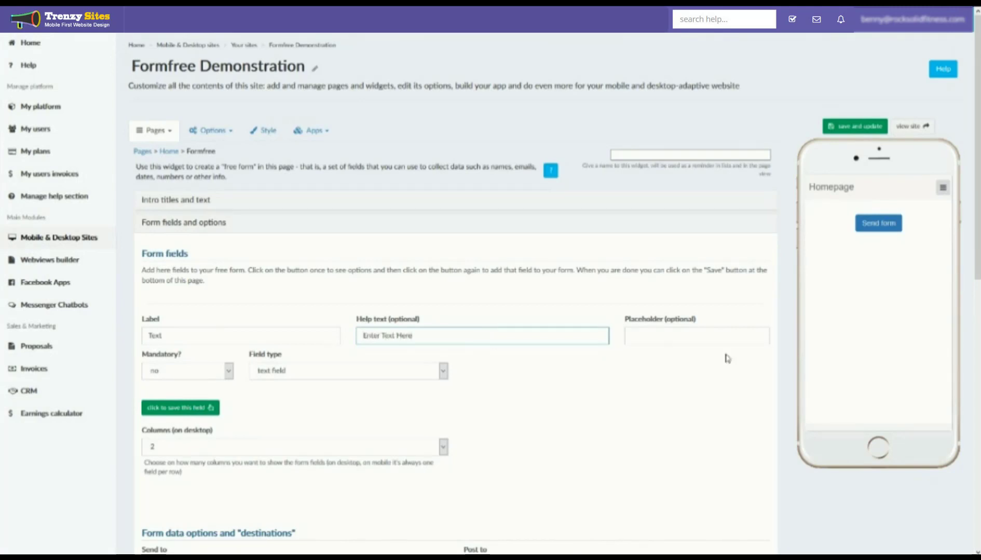
Step: Examine the optional placeholder setting and the available Mandatory choices for the new text field
click(708, 336)
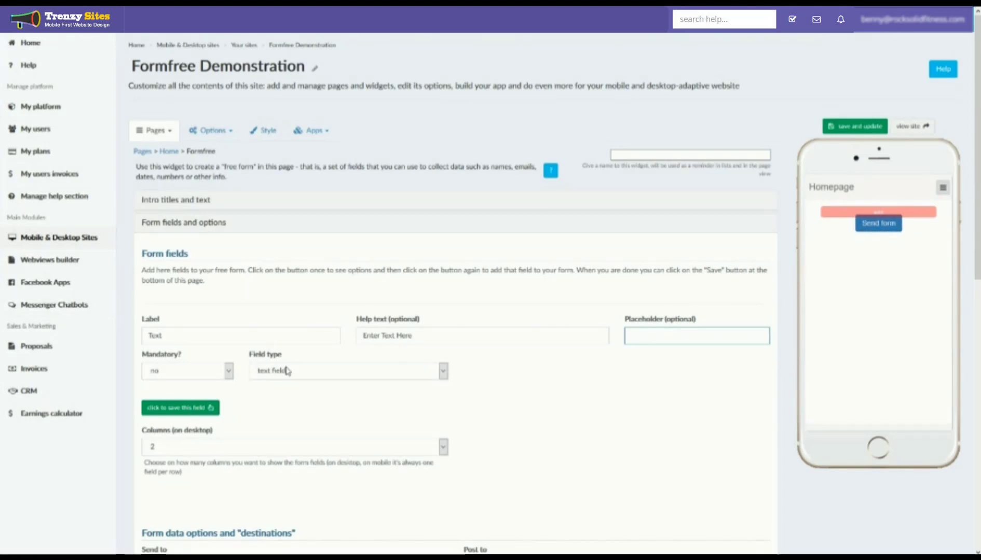
click(397, 336)
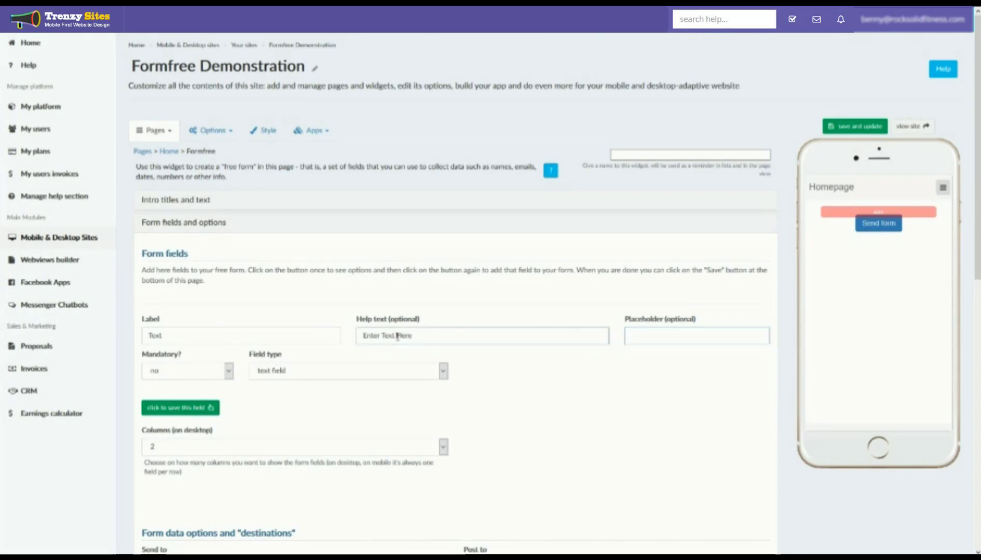
click(670, 333)
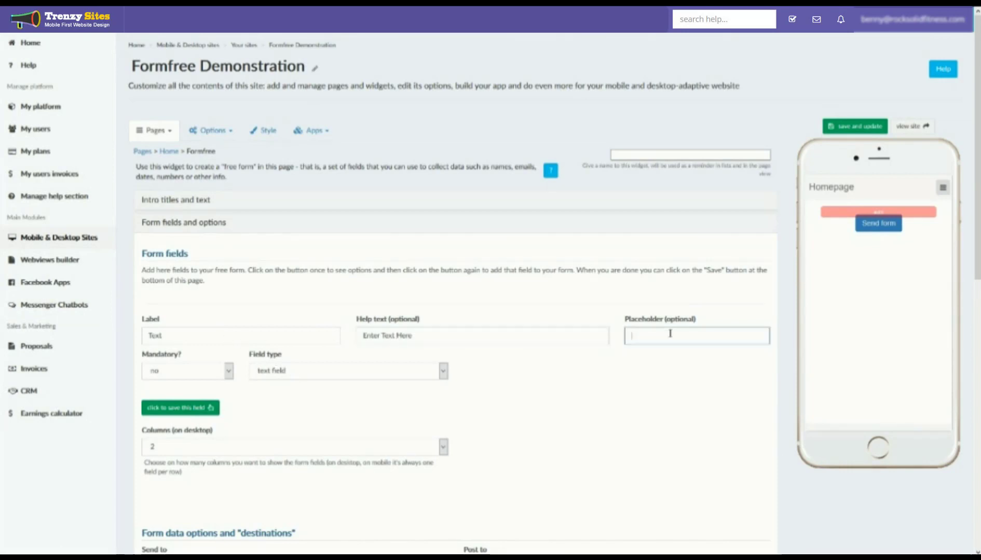
click(222, 370)
click(222, 370)
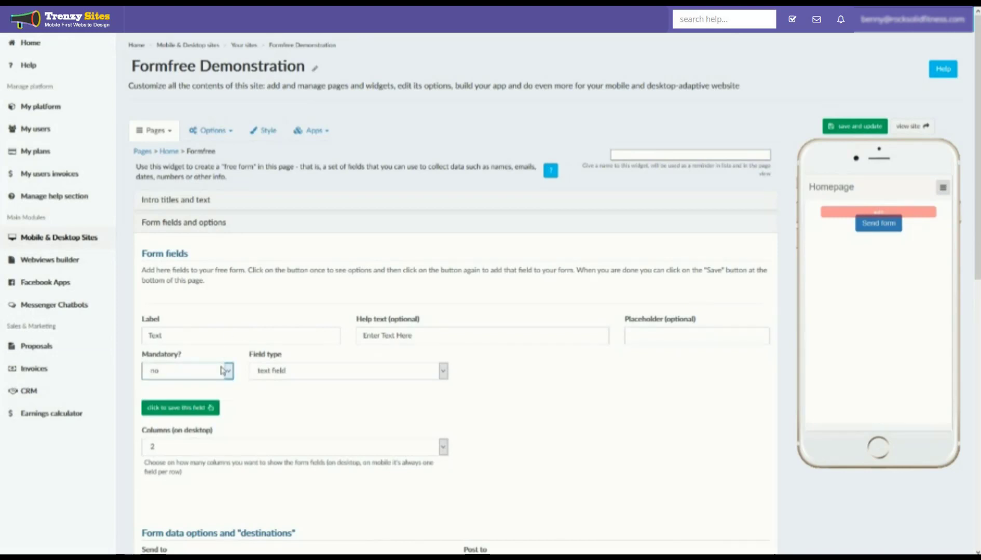
click(222, 370)
click(223, 370)
click(223, 370)
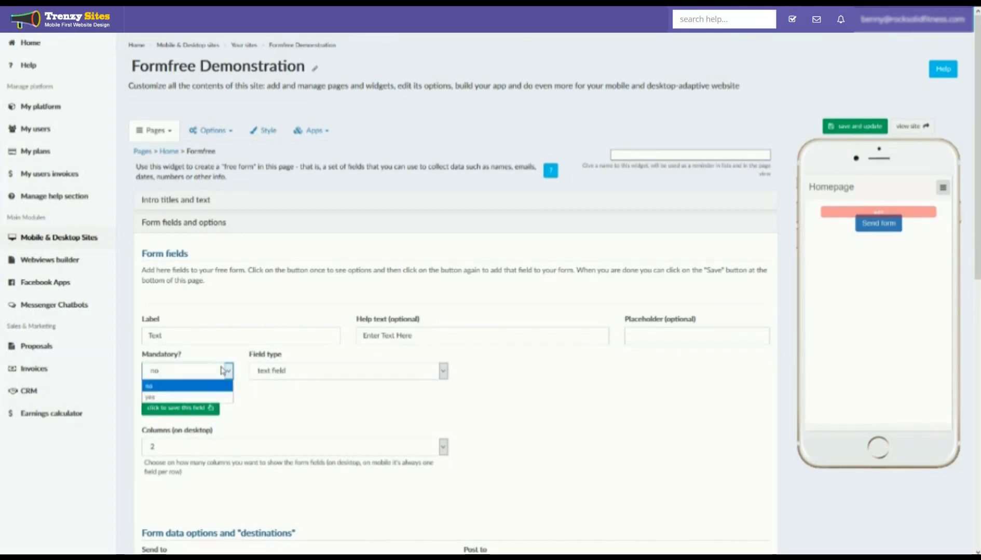
click(223, 370)
click(222, 370)
click(206, 369)
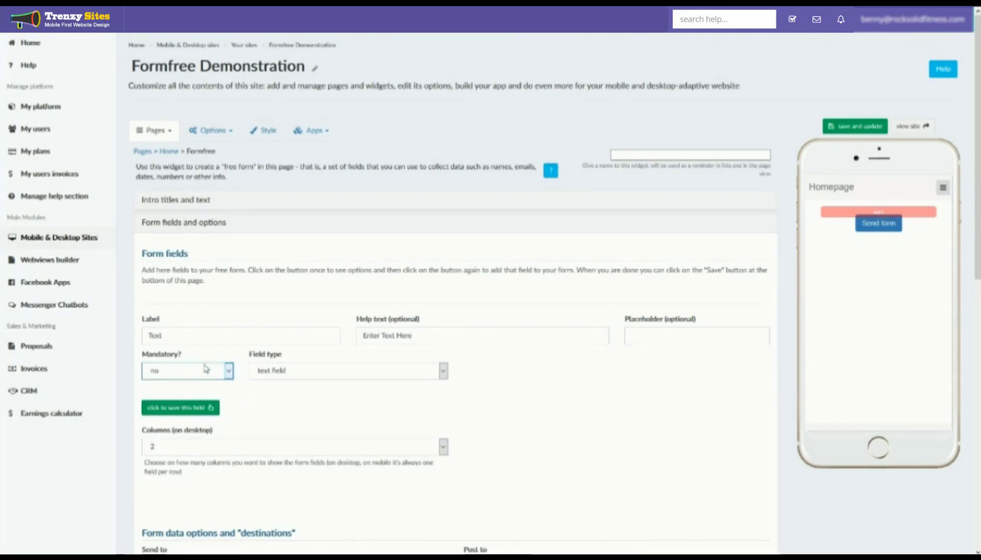
click(206, 369)
click(206, 369)
Step: Save the Text field and test it in the phone preview by entering "Text" and sending the form
click(181, 409)
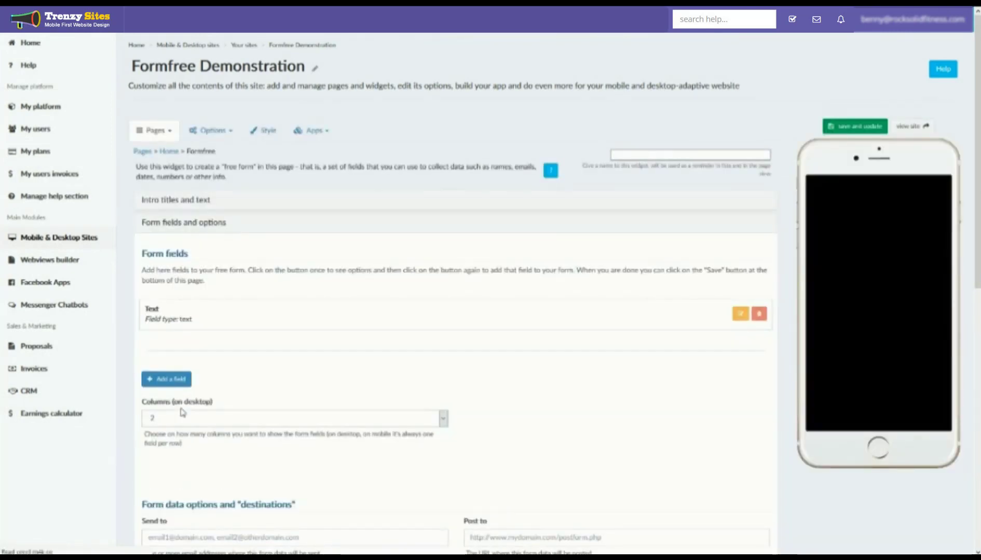
mouse_move(850, 254)
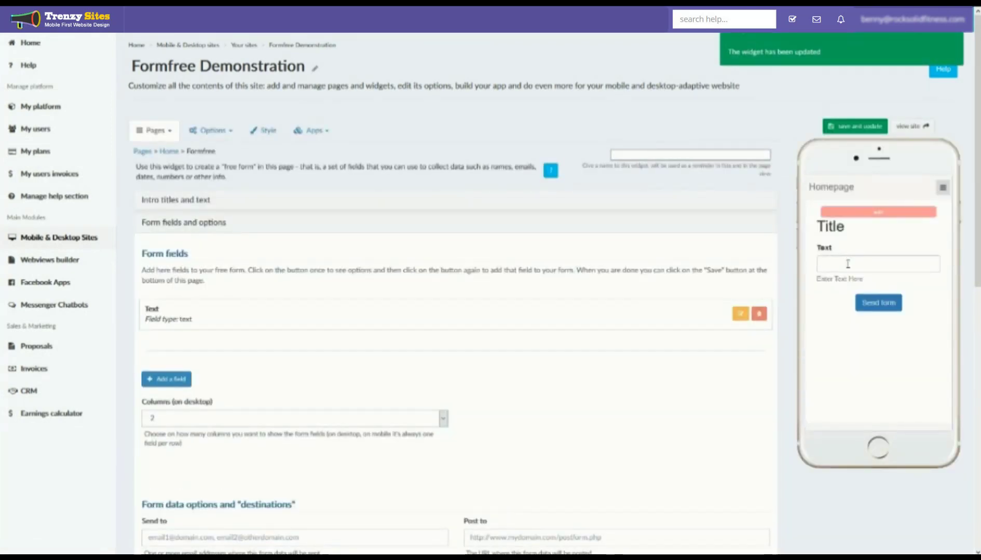
click(160, 376)
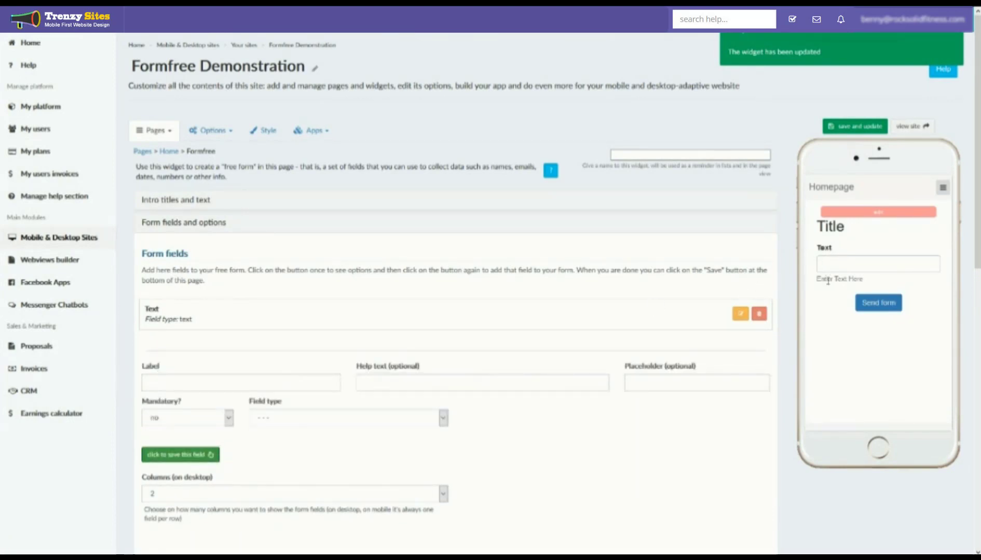
click(844, 266)
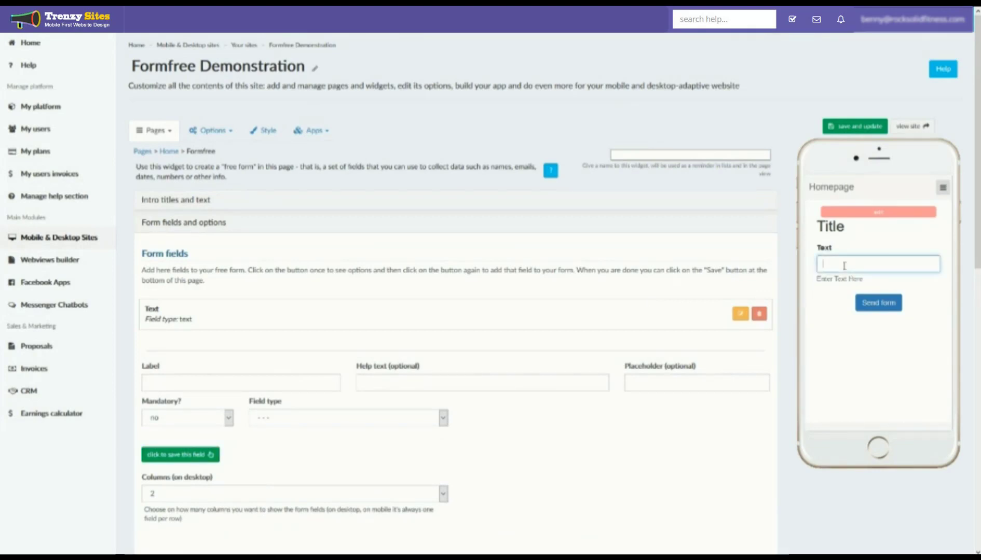
text(Text)
click(871, 306)
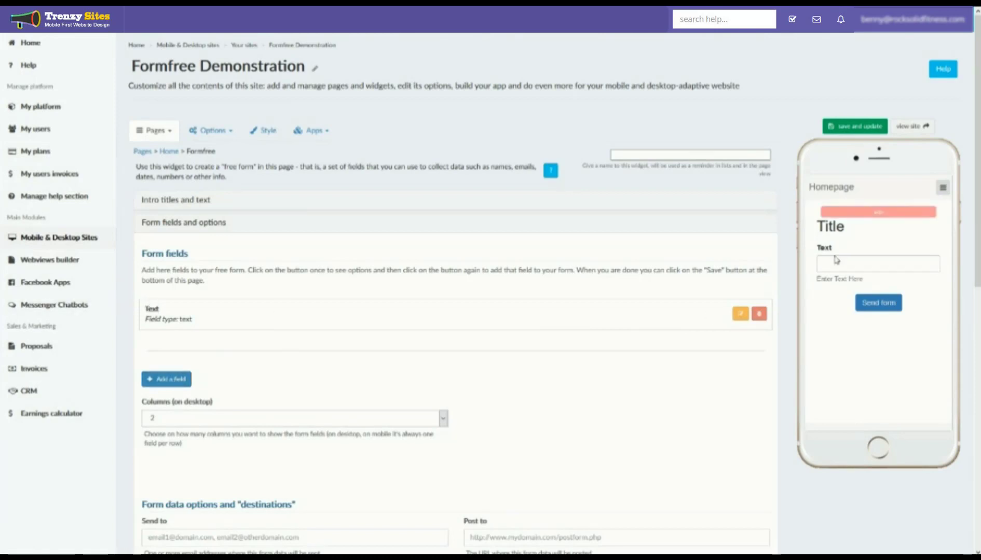
Step: Add a textarea field labelled "Bigger text" to the form and save it
click(194, 377)
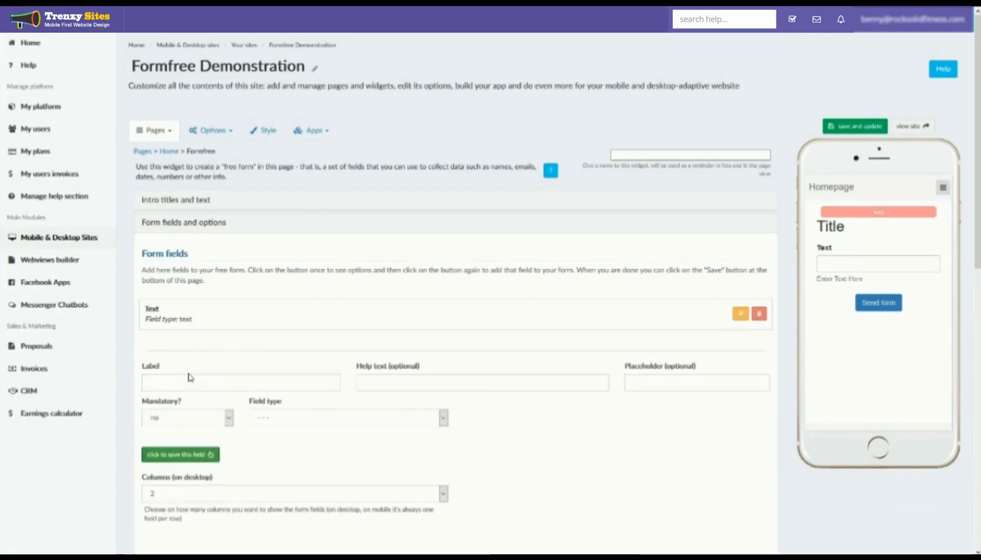
click(314, 426)
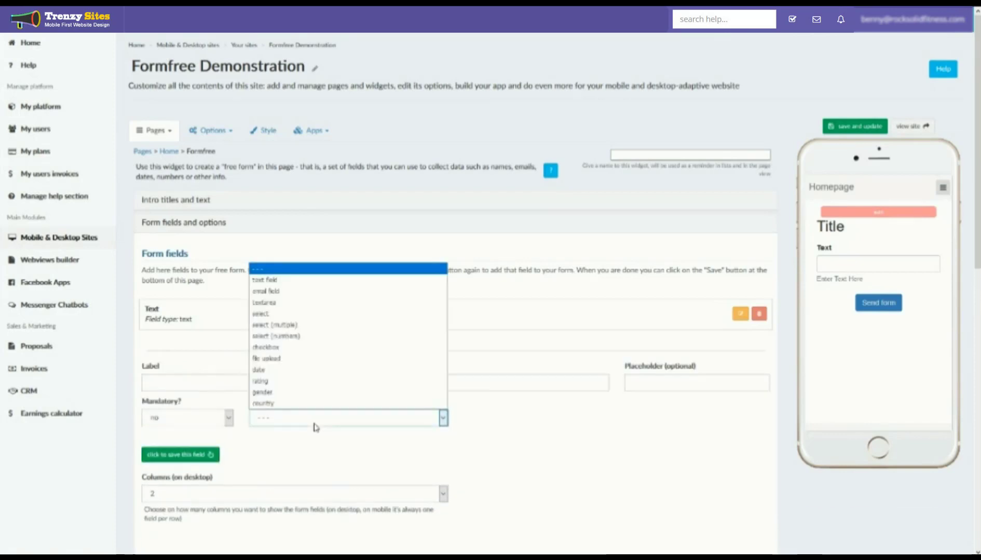
click(289, 302)
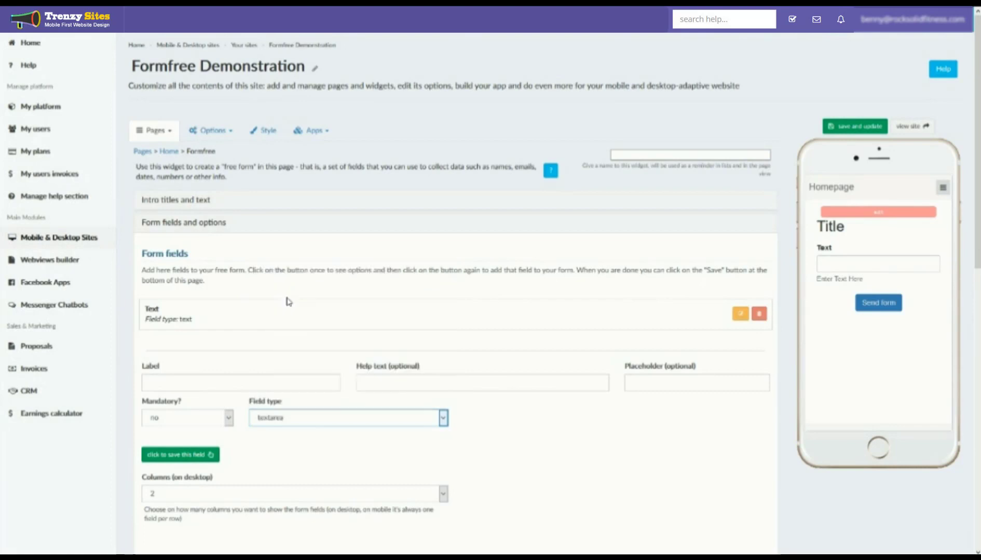
click(205, 381)
text(Bigger text)
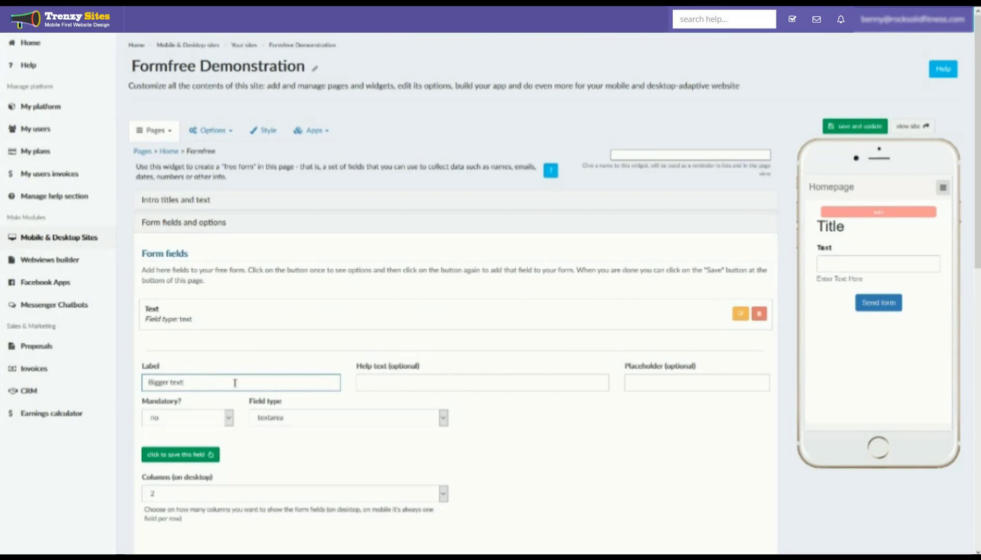
click(166, 455)
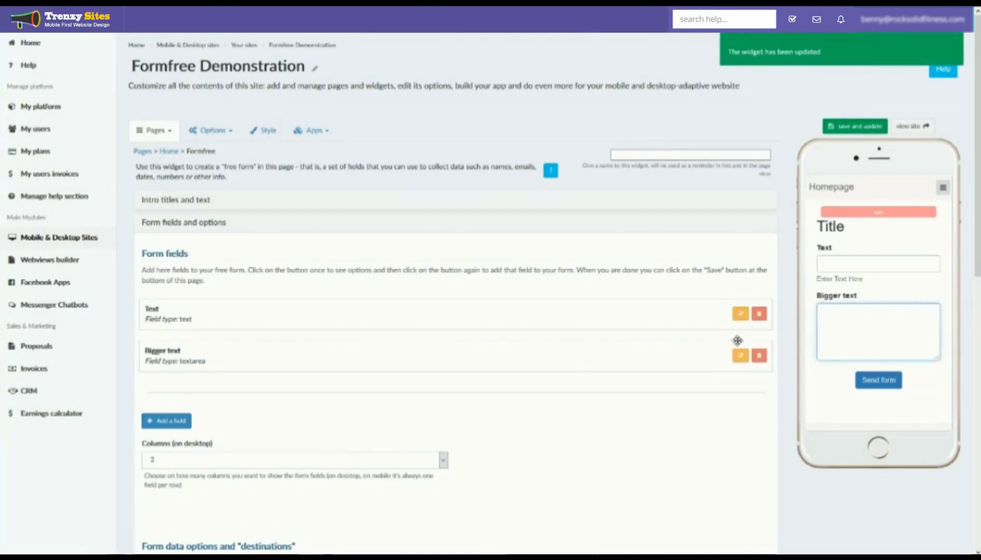
Step: Start a new form field of type select, labelled "Size", with the help text "Select one size"
click(170, 420)
click(410, 460)
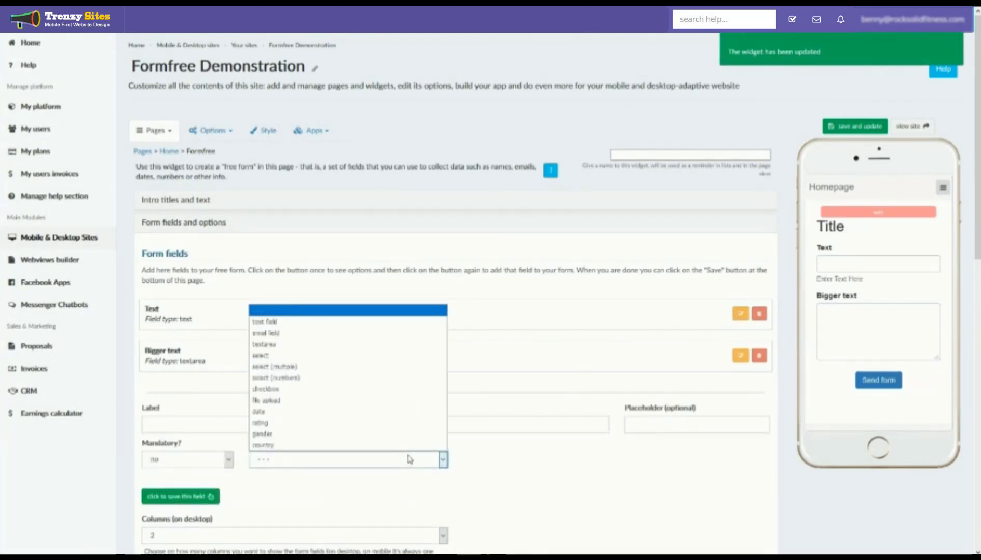
click(376, 356)
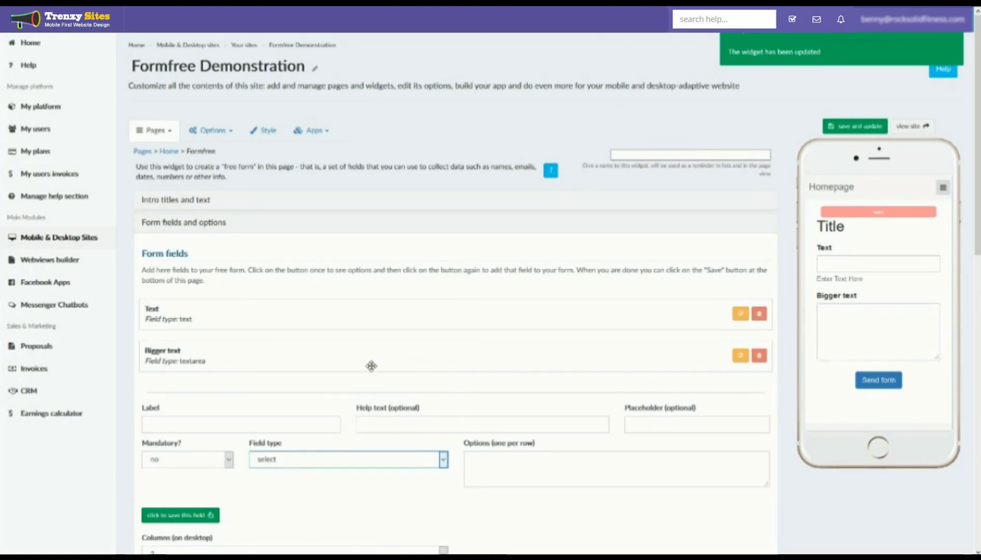
click(267, 427)
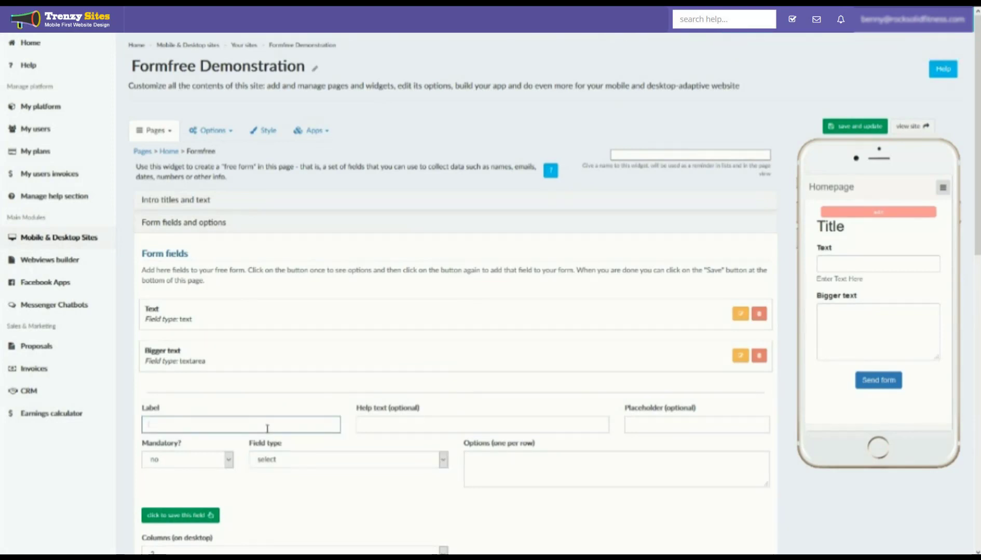
text(Size)
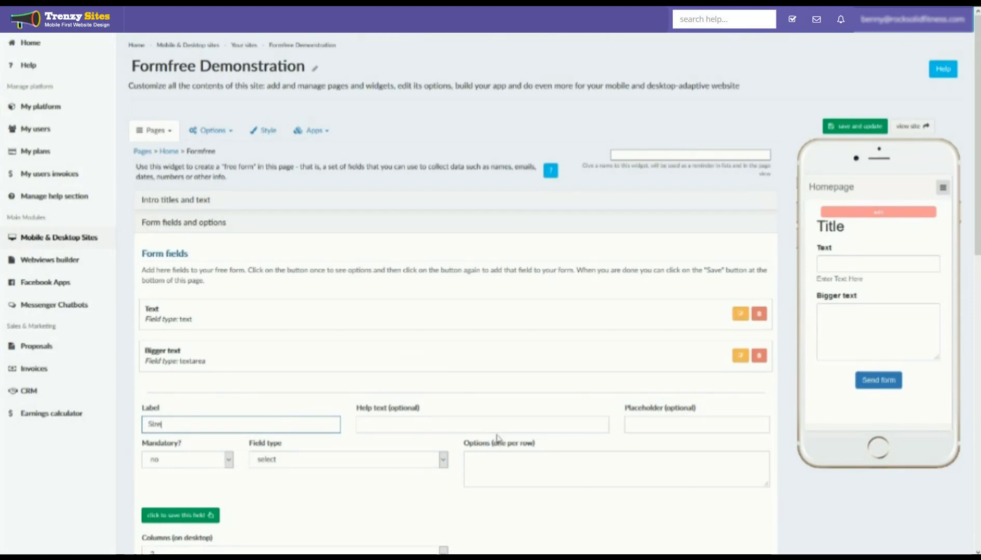
click(502, 426)
text(Se)
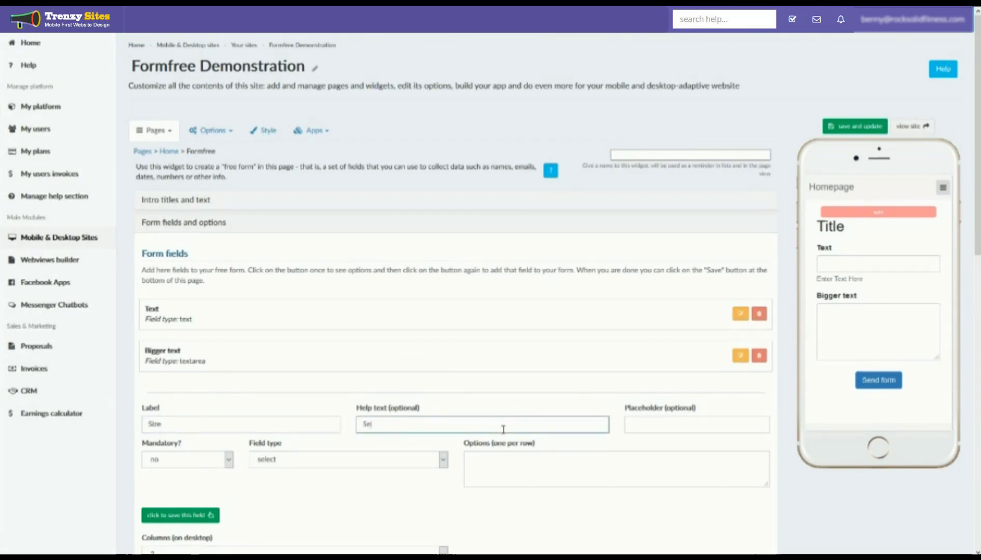
text(lect one size)
Step: Give the Size field the options Small, Med and Large, one per row, and save the field
click(522, 475)
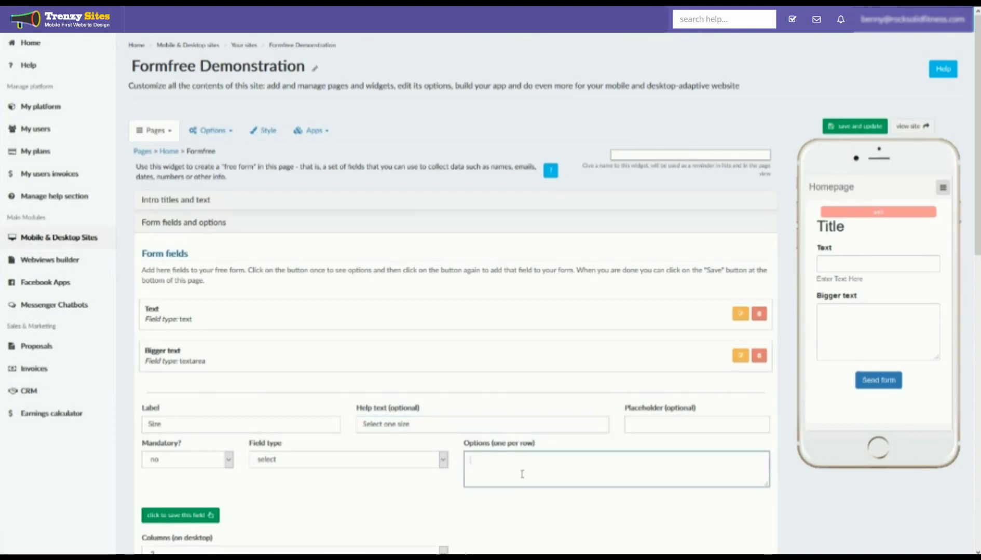
text(S)
text(d)
key(Return)
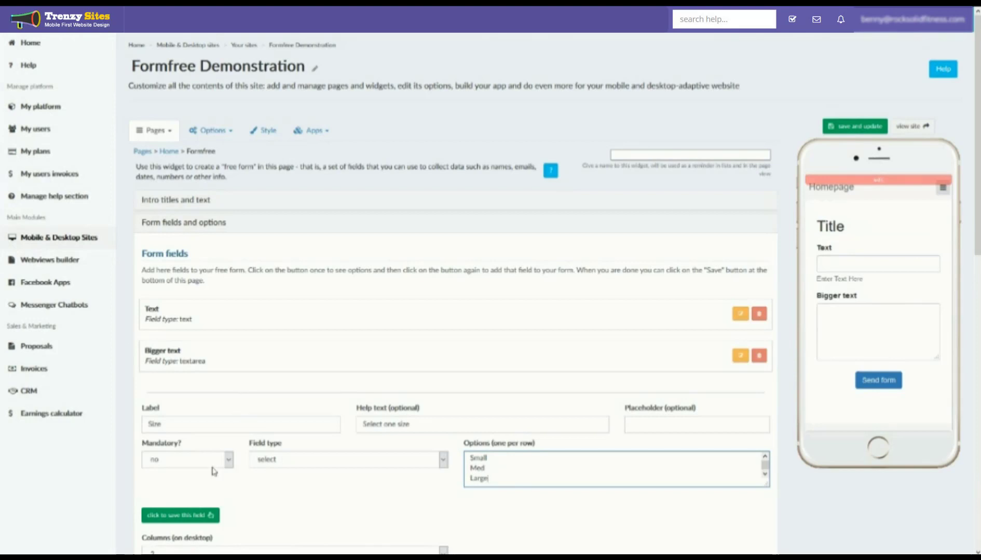
click(189, 519)
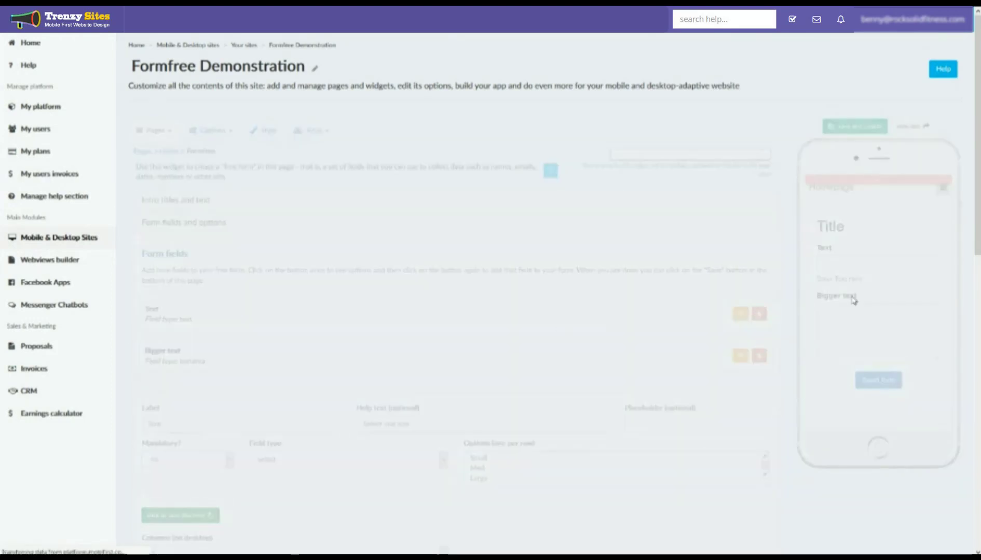
Step: Test the Size field in the phone preview by choosing Small
scroll(856, 312, down, 1)
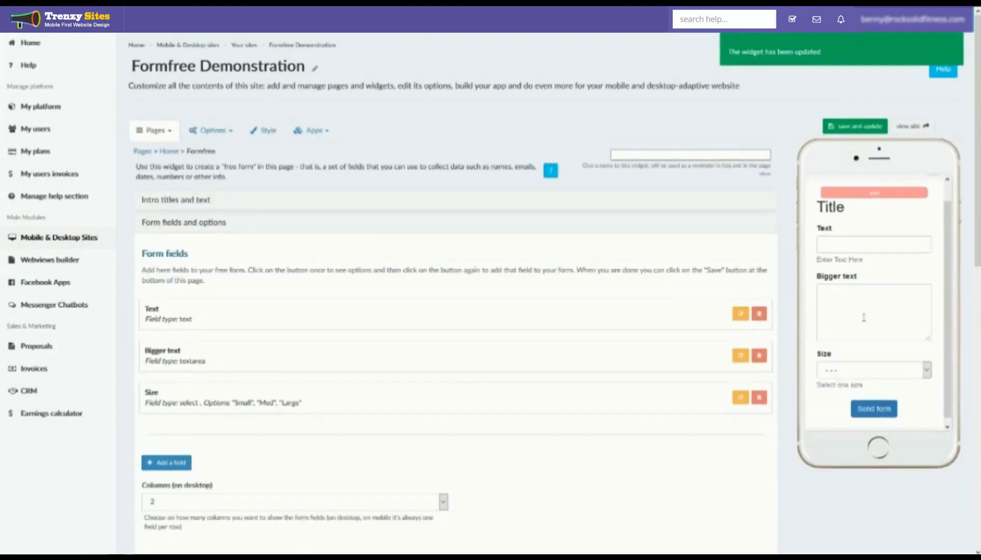
click(886, 366)
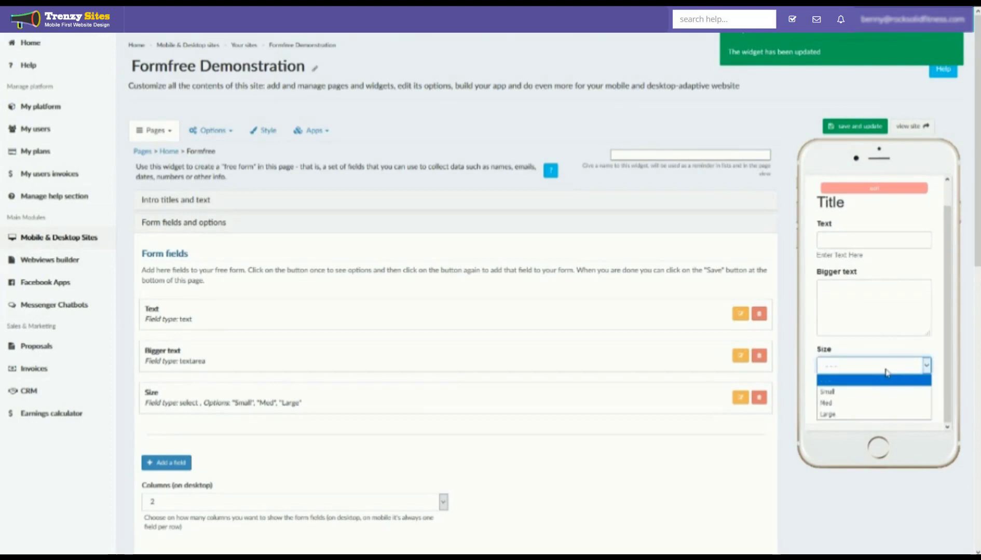
click(865, 393)
Step: Start a new form field of type select (multiple), labelled "Select Multiple"
scroll(456, 352, down, 1)
scroll(456, 353, down, 2)
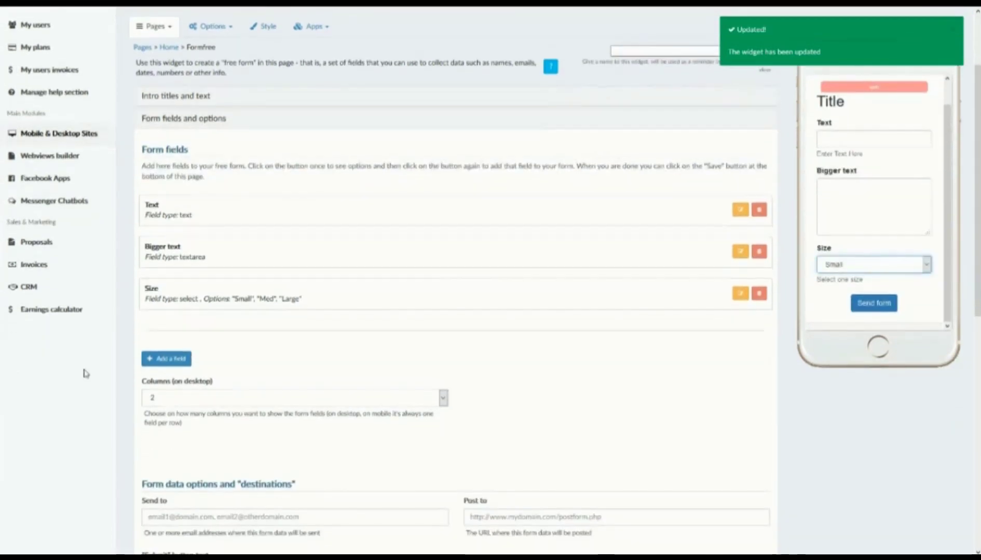
click(166, 359)
click(329, 399)
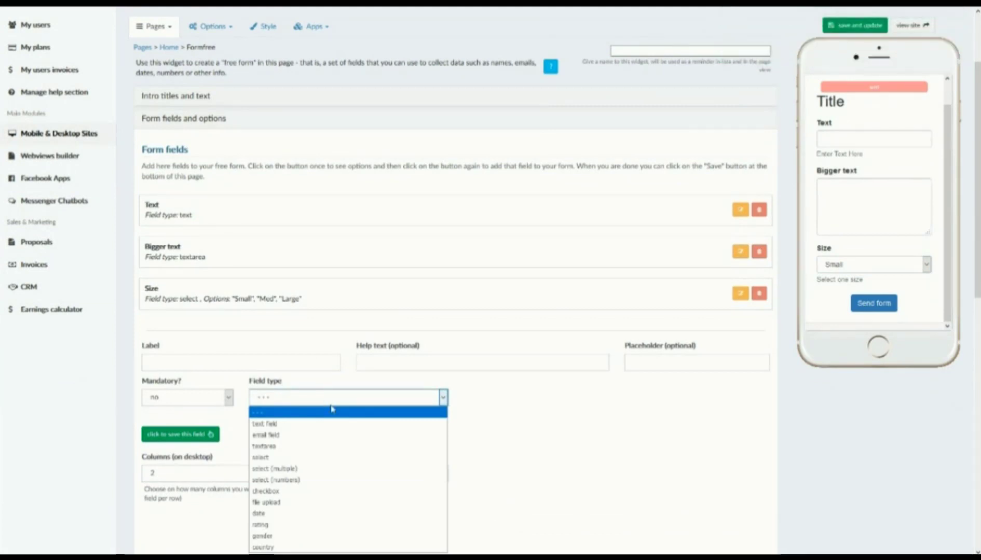
click(302, 471)
click(185, 361)
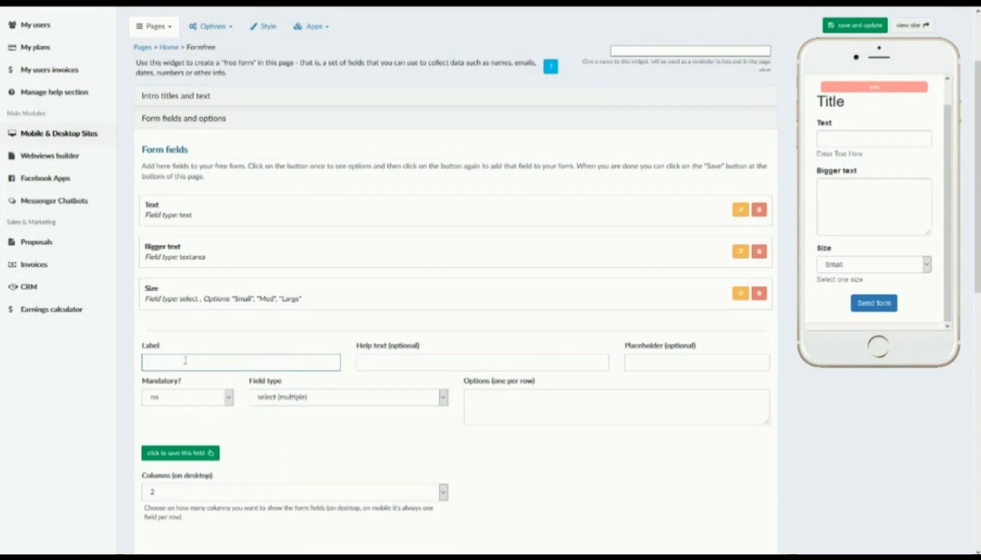
text(Select Multiple)
Step: Give the Select Multiple field the options Small, Med and Large, one per row, and save the field
click(507, 408)
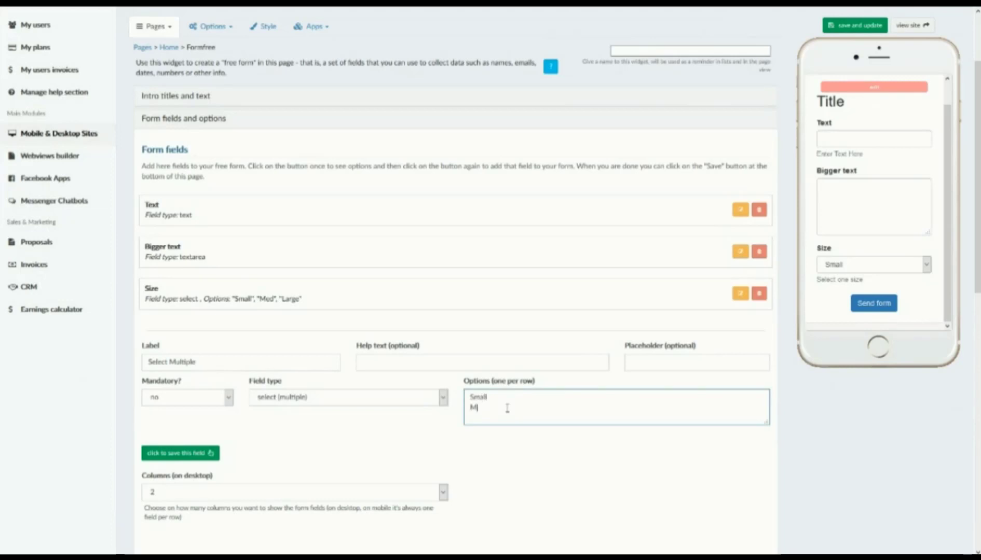
text(Small)
key(Return)
text(Med)
key(Return)
text(Large)
click(177, 459)
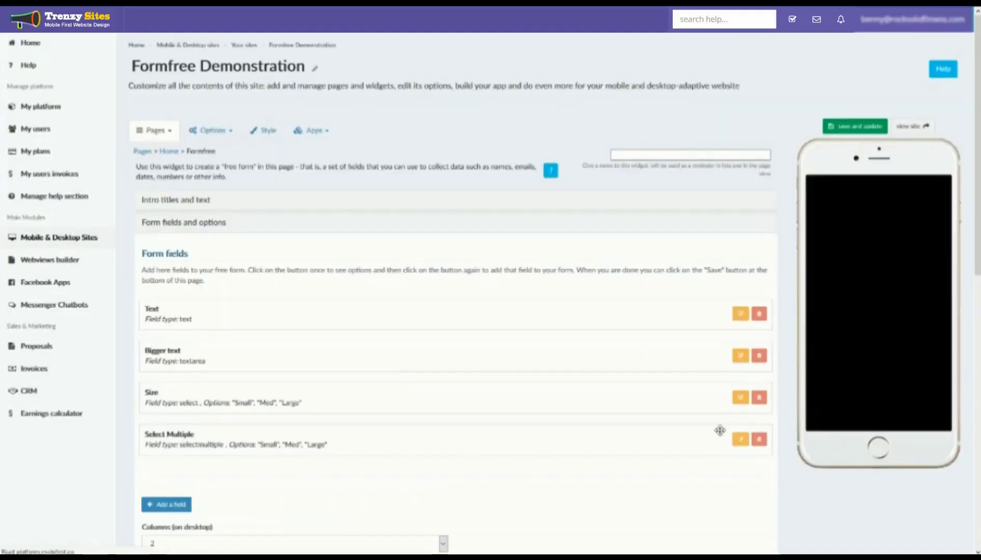
Step: Test the Select Multiple list in the phone preview by adding and removing Small, Med and Large individually
scroll(852, 343, down, 3)
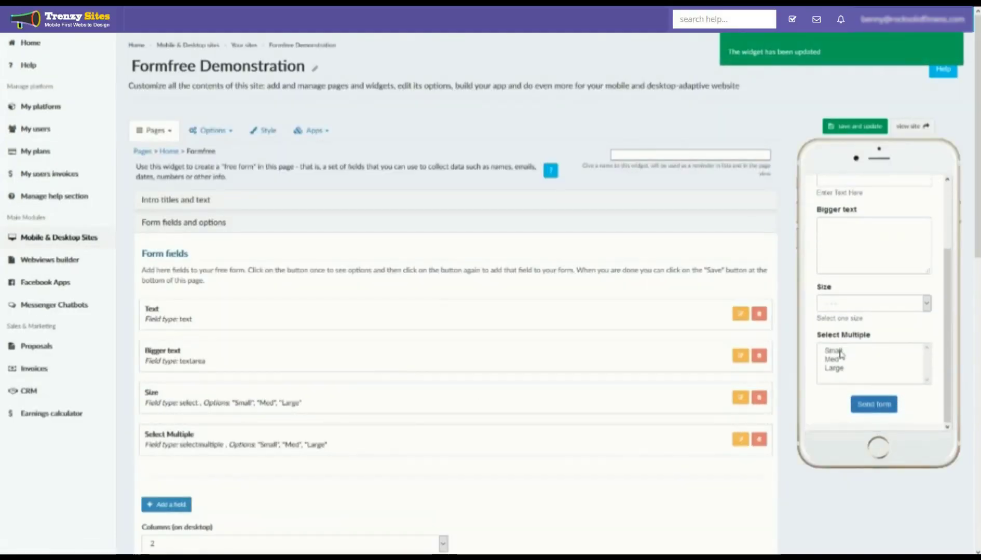
click(840, 352)
ctrl+click(839, 361)
ctrl+click(841, 367)
ctrl+click(838, 360)
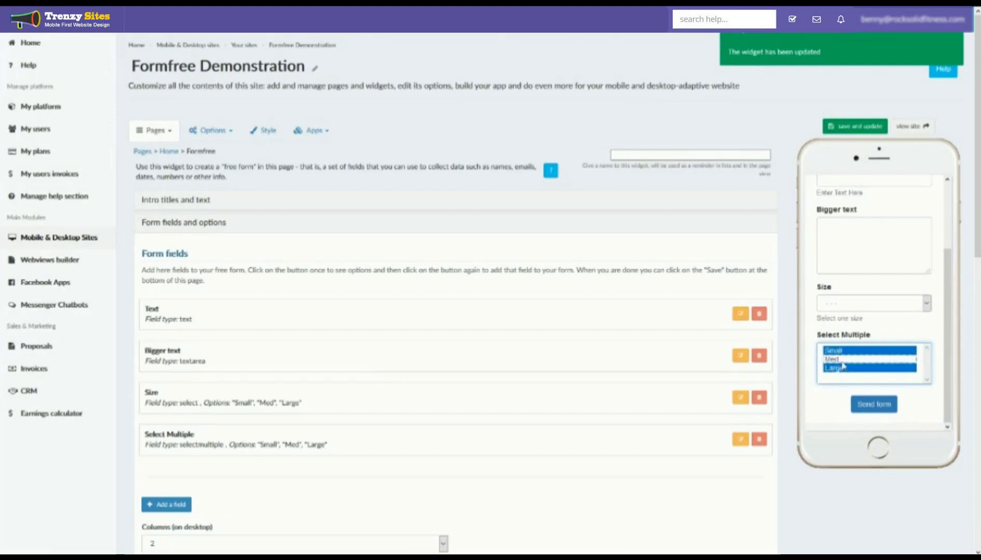
ctrl+click(845, 368)
Step: Test range selection between Small and Large in the preview's Select Multiple list, in both directions, along with single choices
click(836, 352)
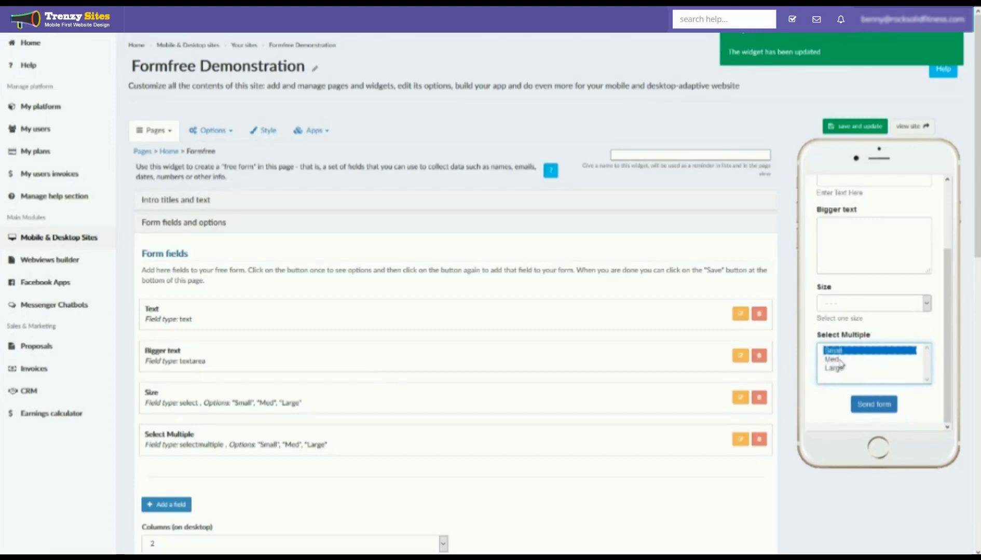
shift+click(838, 369)
click(835, 353)
shift+click(840, 370)
click(841, 353)
click(842, 360)
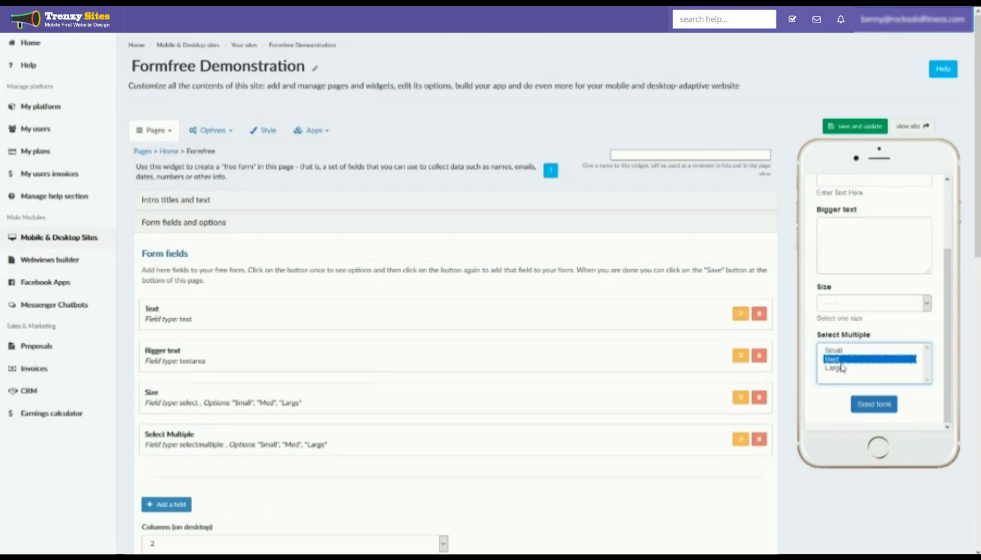
click(842, 369)
shift+click(835, 353)
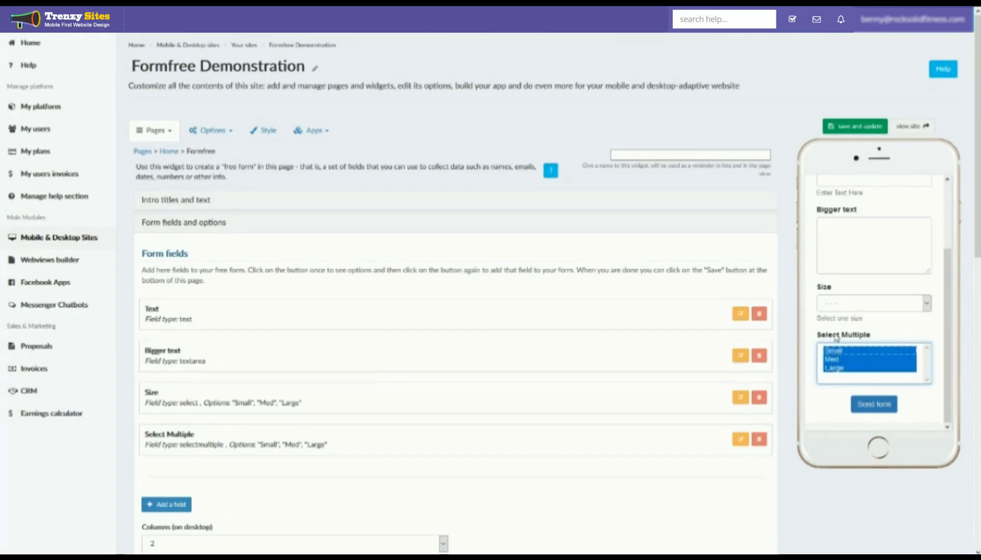
Step: Select Large in the preview's Select Multiple list, extend the selection to Med, and deselect both options
click(832, 369)
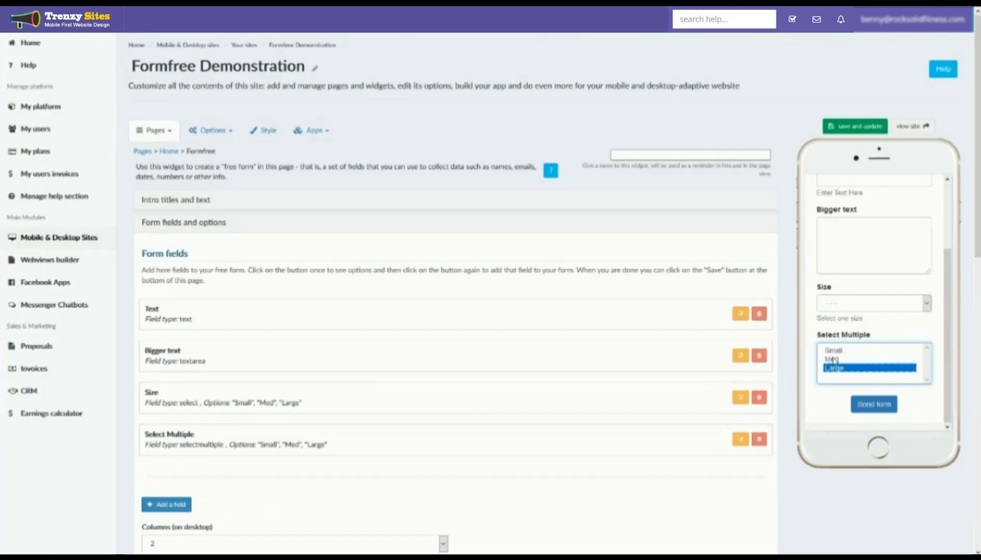
shift+click(839, 361)
ctrl+click(837, 360)
ctrl+click(826, 369)
Step: Start a new form field of type select (numbers), labelled "Numbers"
scroll(551, 413, down, 2)
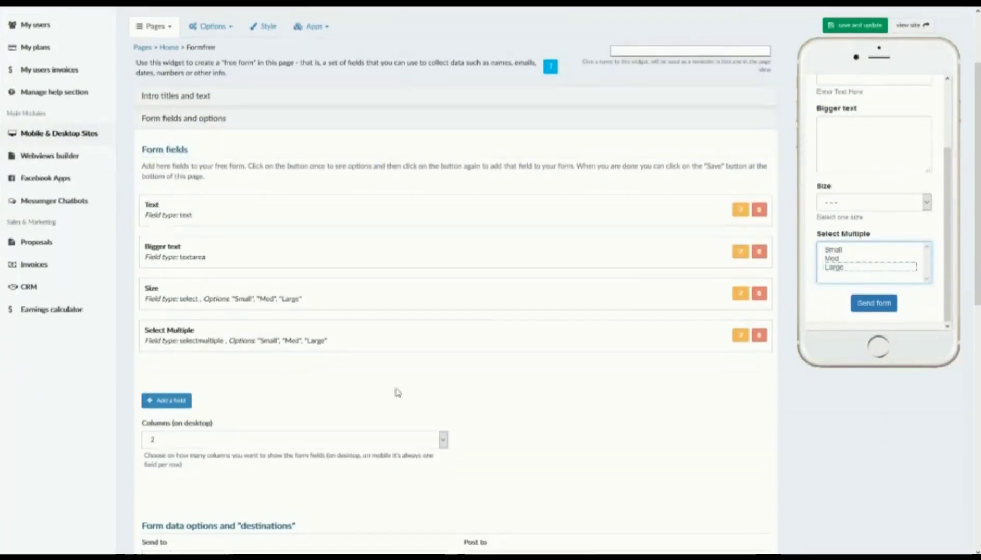
click(170, 403)
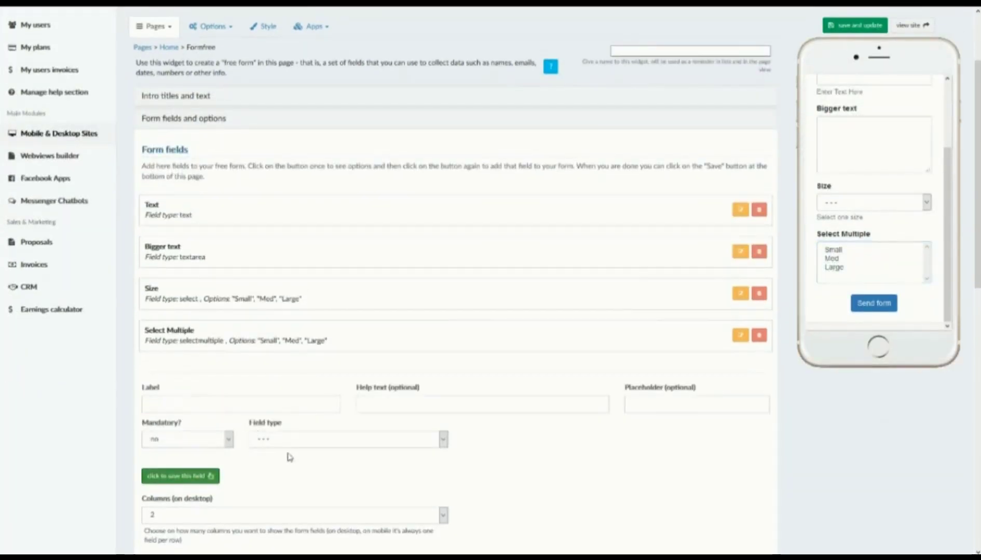
click(281, 436)
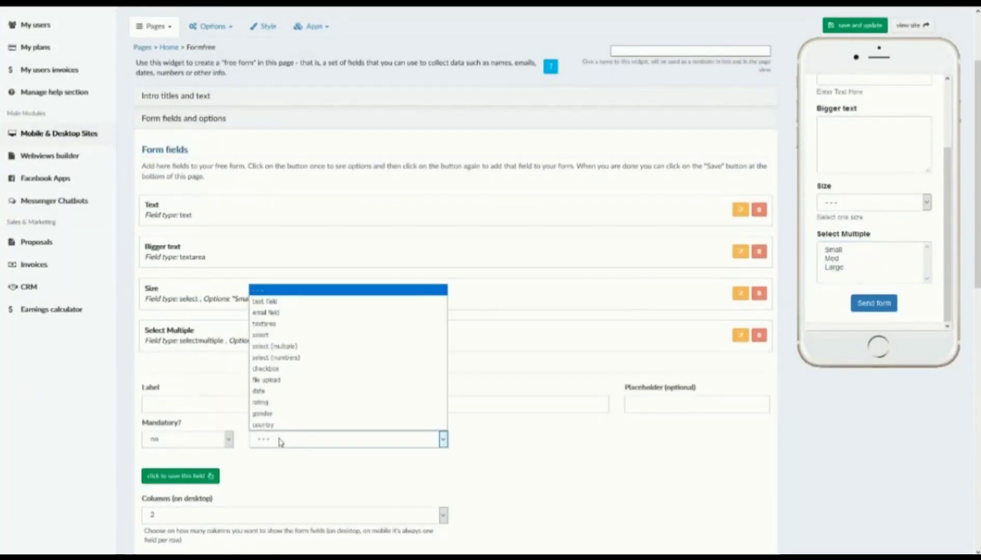
click(273, 358)
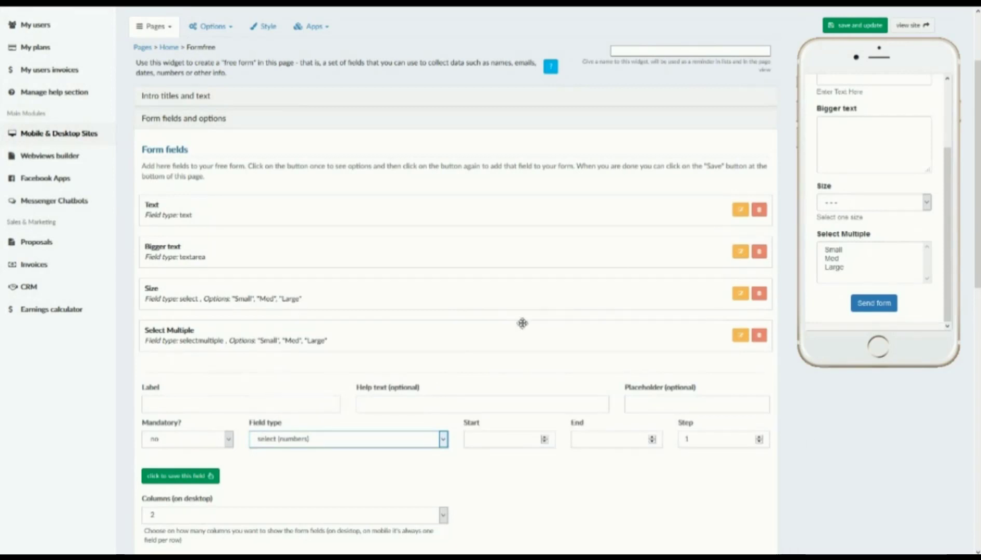
click(311, 406)
text(Nu)
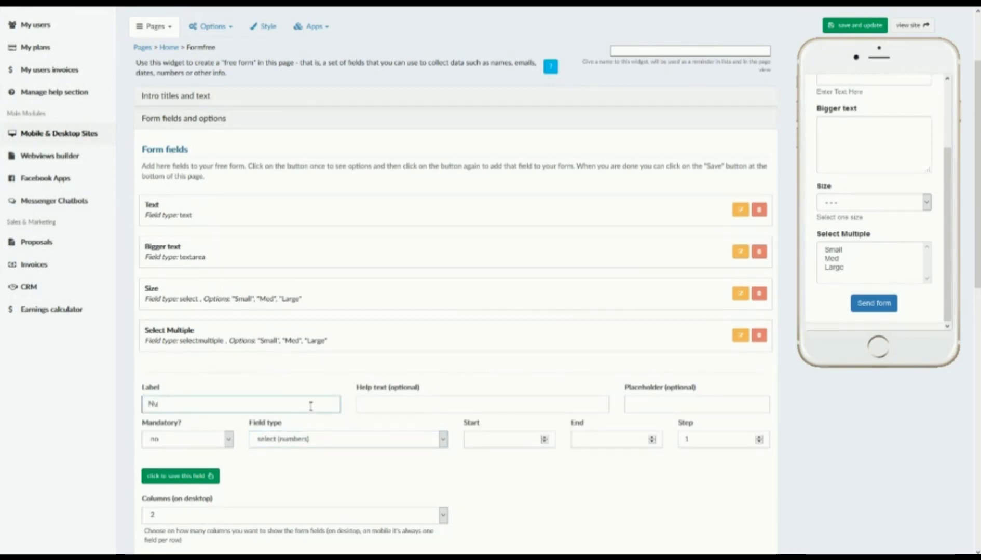
text(mbers)
Step: Set the Numbers field to start at 1 and end at 50, and save the field
click(527, 443)
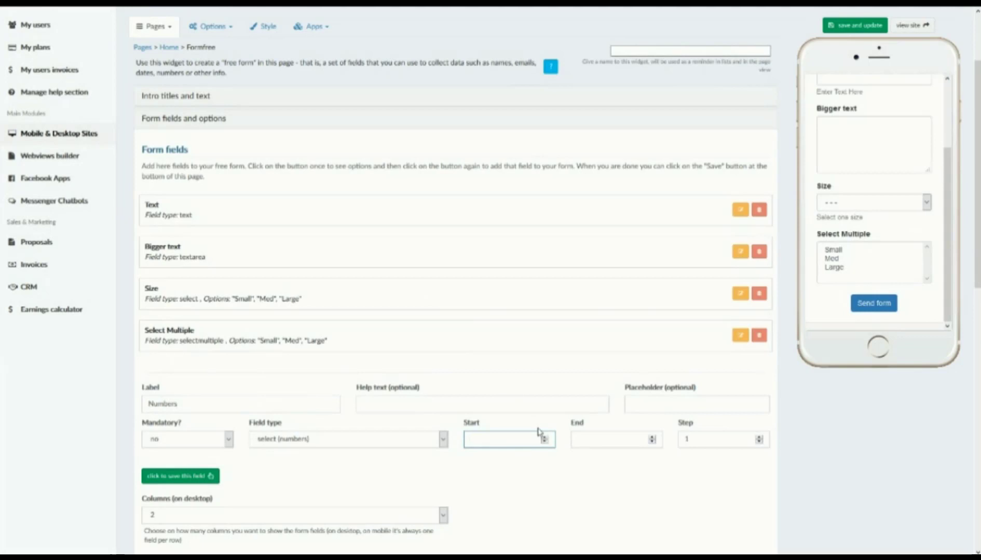
click(585, 441)
text(5)
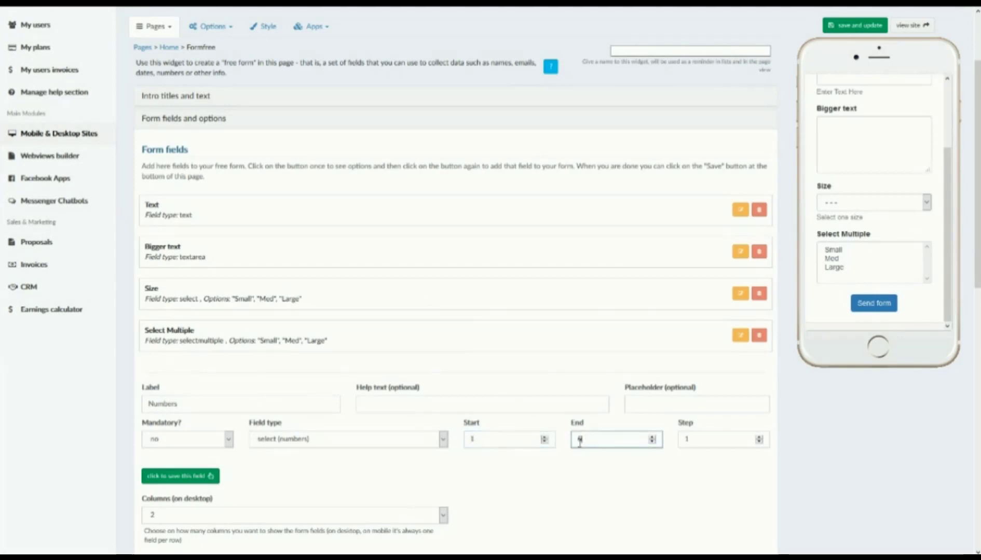
text(0)
click(163, 477)
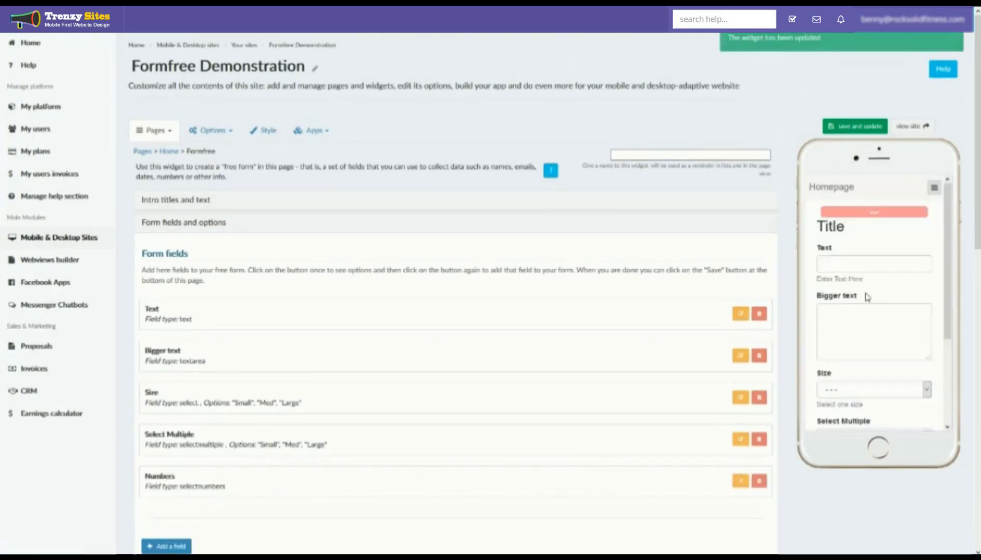
Step: Look through the number choices of the Numbers field in the phone preview
scroll(865, 295, down, 5)
click(872, 376)
scroll(851, 306, down, 6)
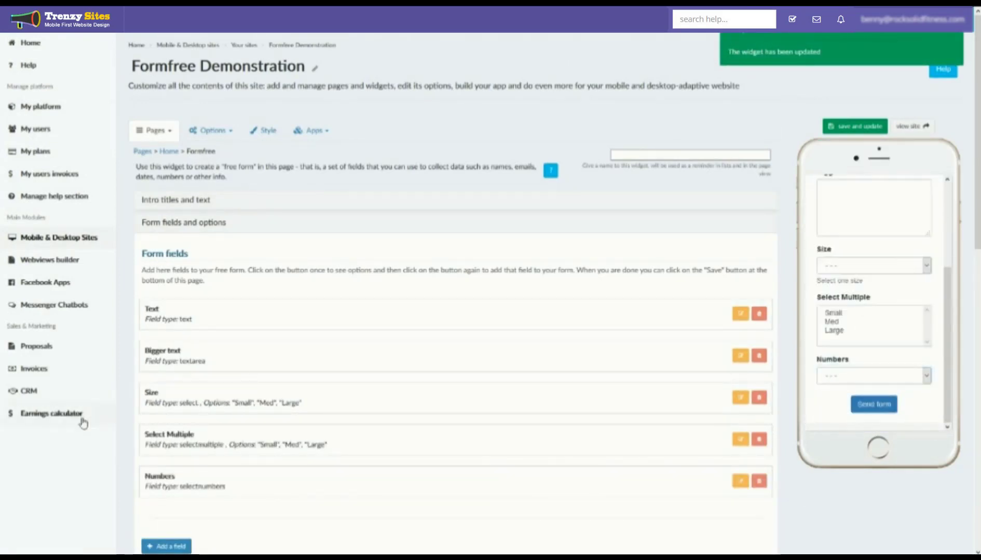
Step: Start another form field of type select (numbers), labelled "Skip"
scroll(130, 442, down, 2)
click(166, 445)
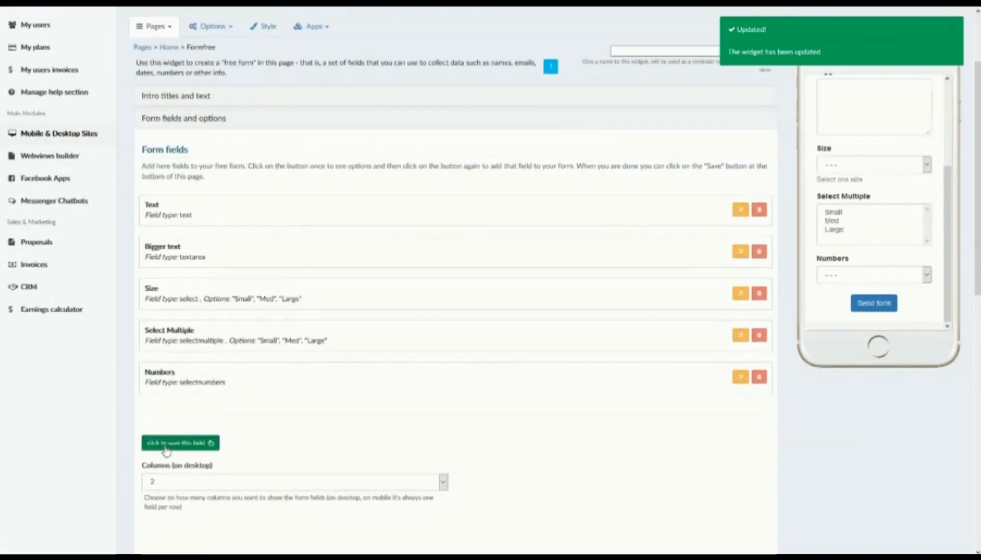
click(441, 481)
click(356, 402)
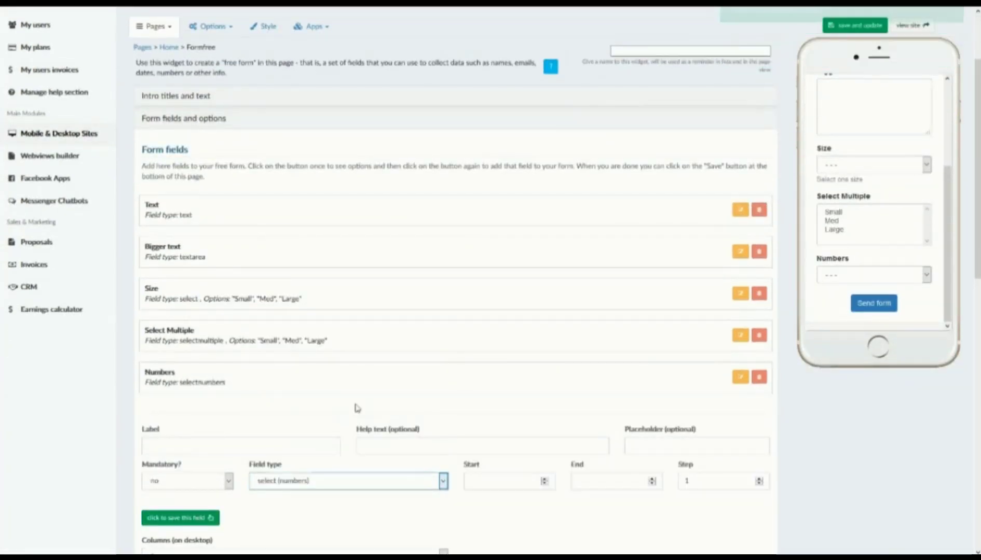
click(293, 450)
text(Skip)
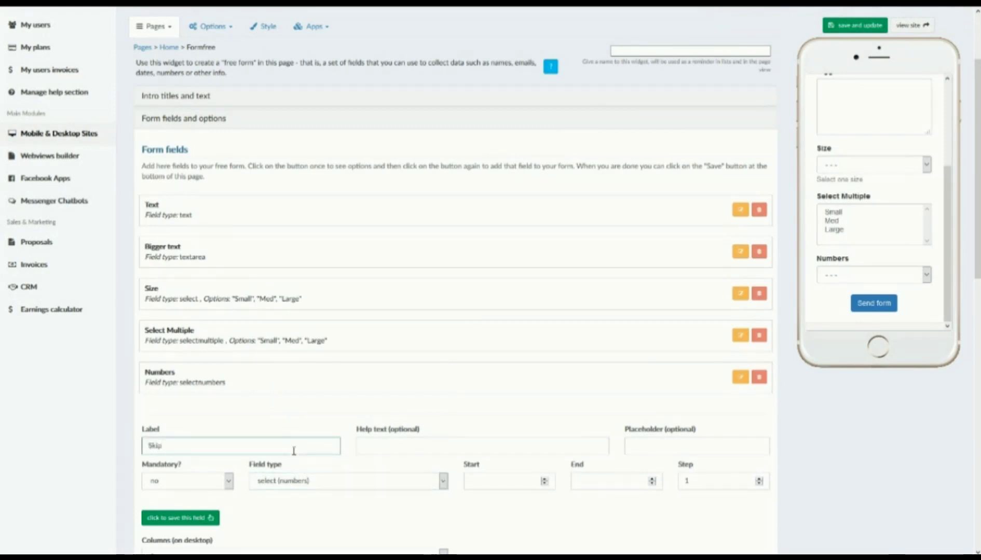
Step: Set the Skip field to start at 1 and end at 50 with a step of 3, and save the field
click(436, 452)
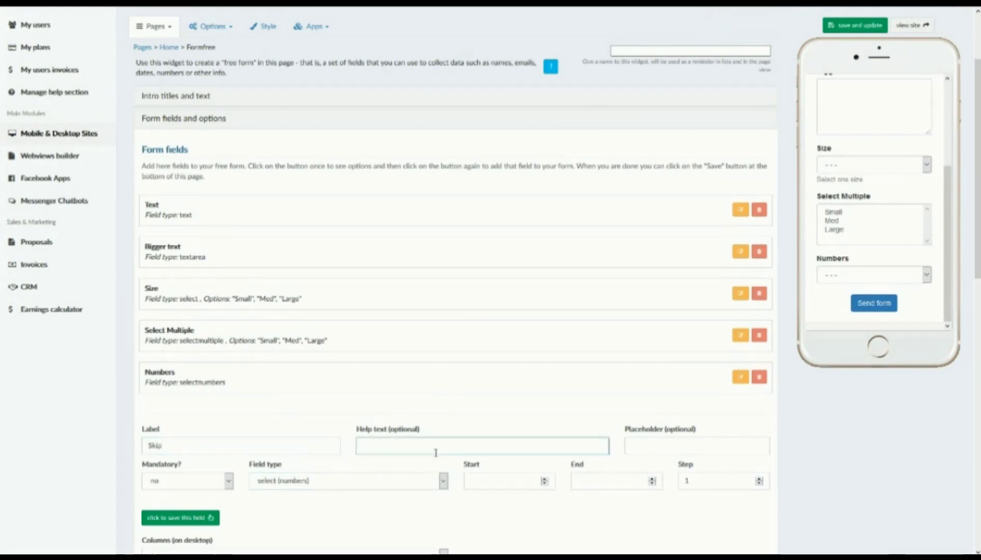
click(519, 483)
text(1)
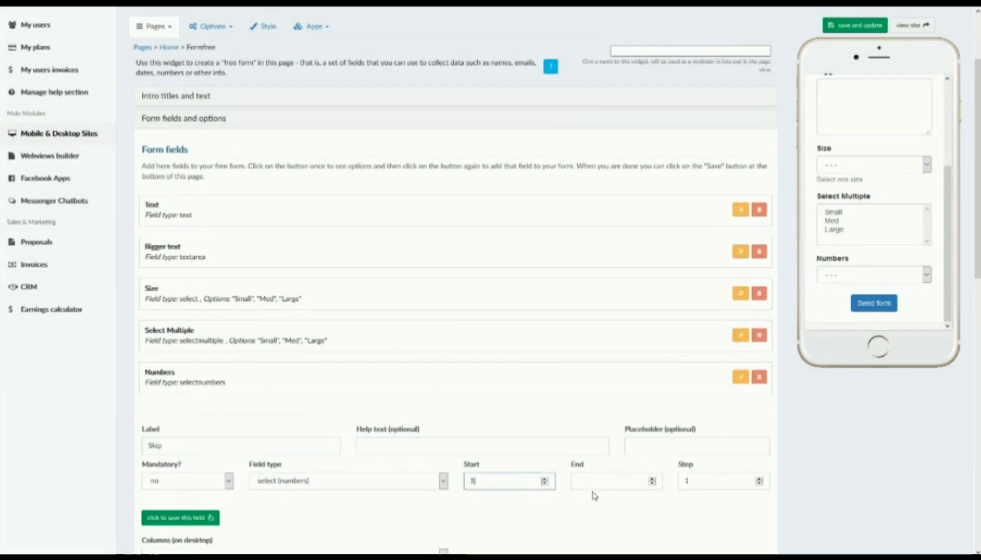
click(598, 485)
text(50)
click(721, 488)
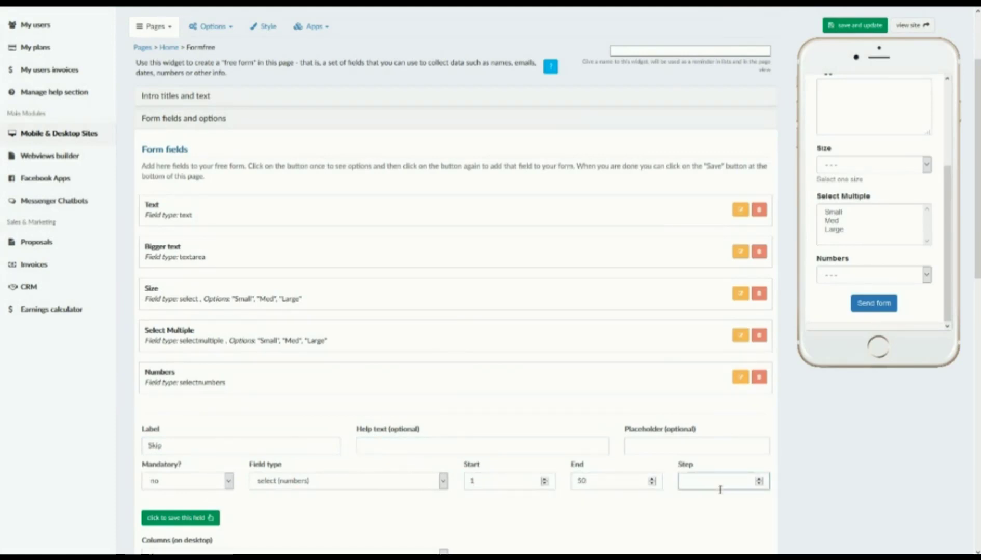
text(3)
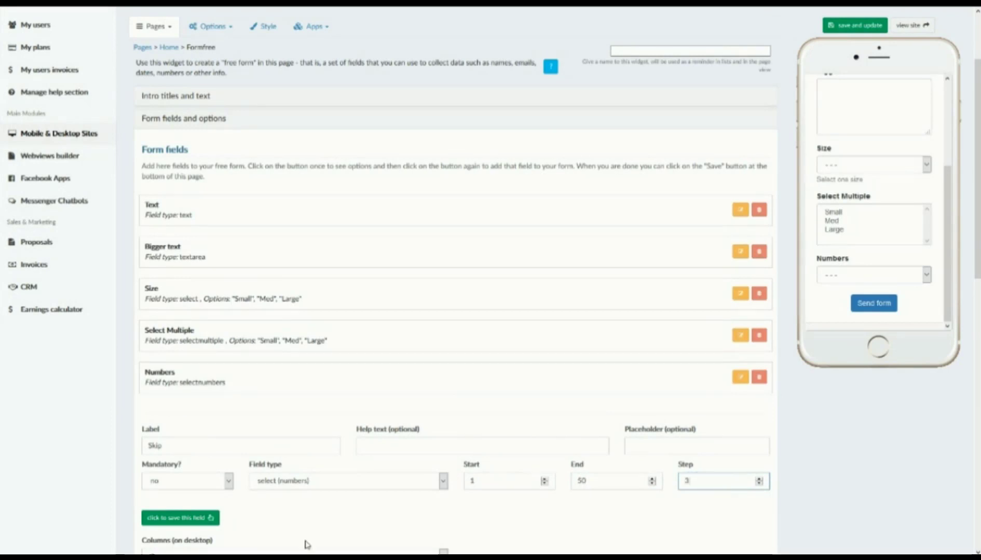
click(202, 519)
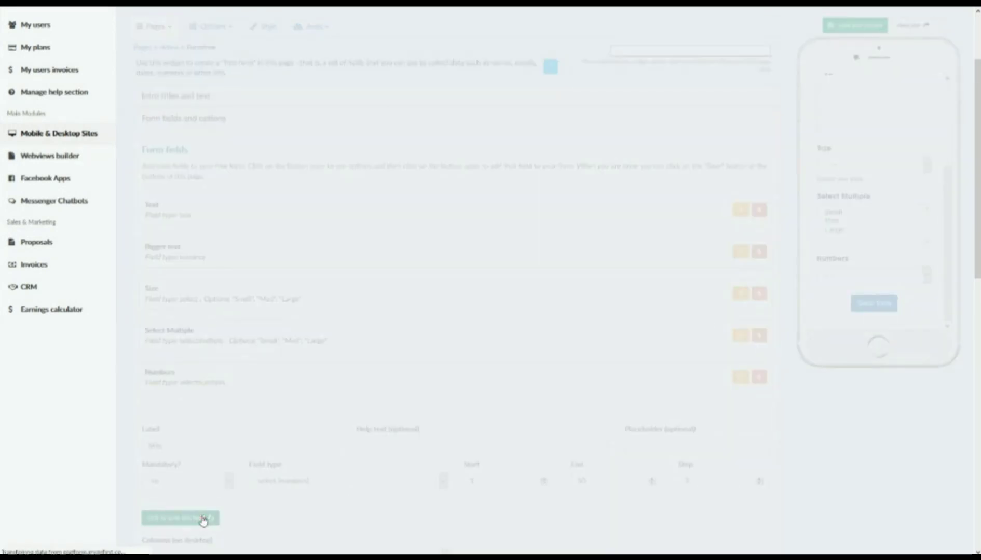
Step: Examine the number choices of the Skip field in the phone preview without choosing one
scroll(769, 334, down, 2)
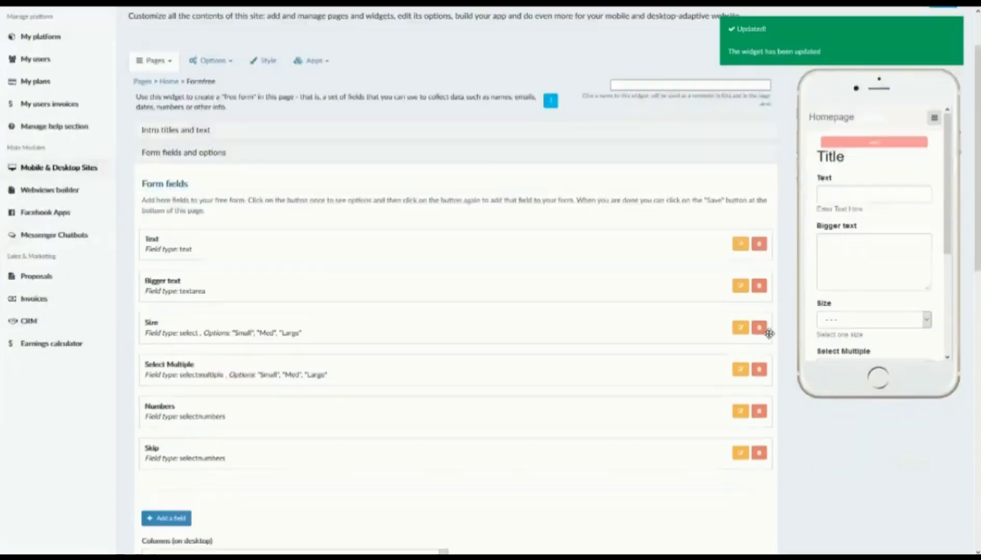
scroll(769, 334, down, 3)
scroll(854, 280, down, 3)
click(868, 276)
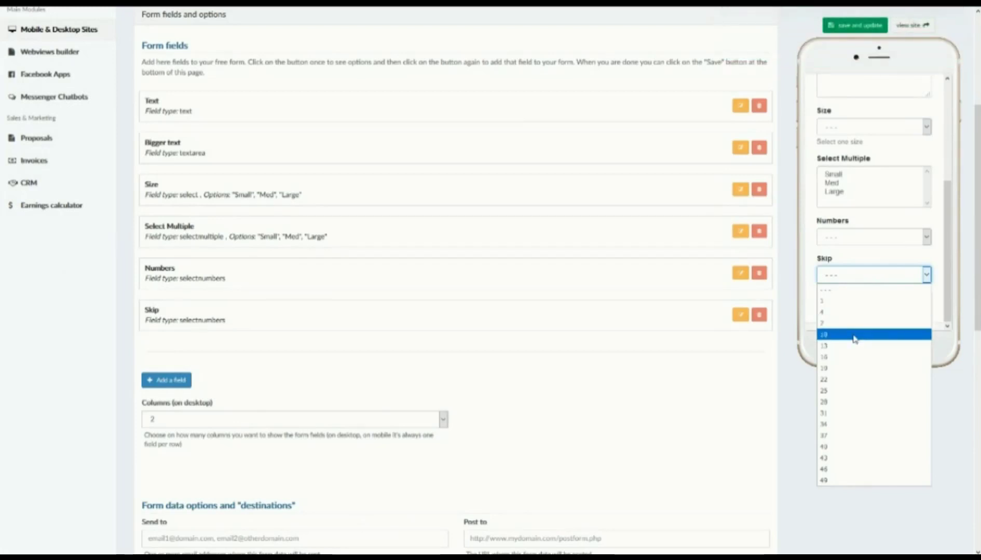
click(616, 397)
Step: Add a checkbox field labelled "Check" to the form and update the widget
scroll(264, 321, up, 3)
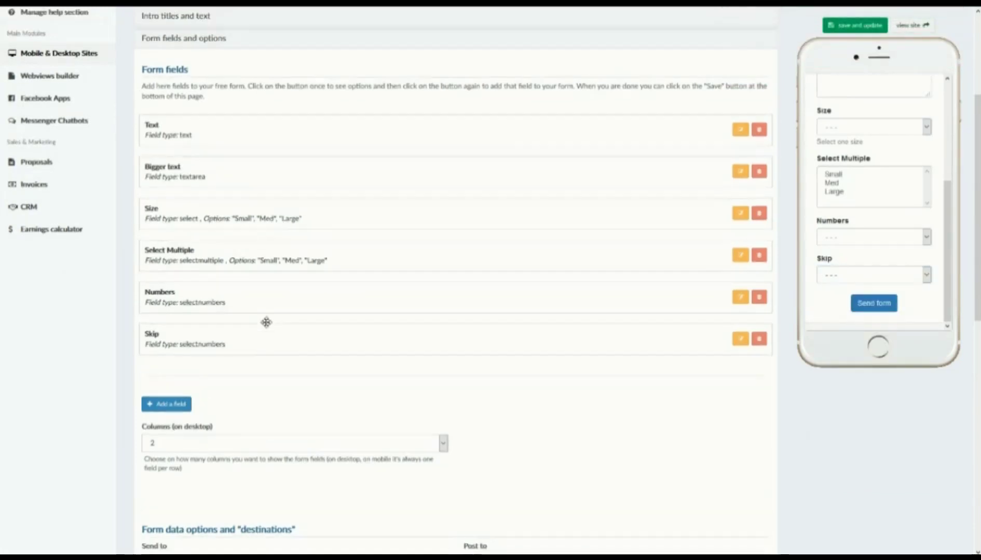
scroll(231, 401, down, 1)
click(185, 486)
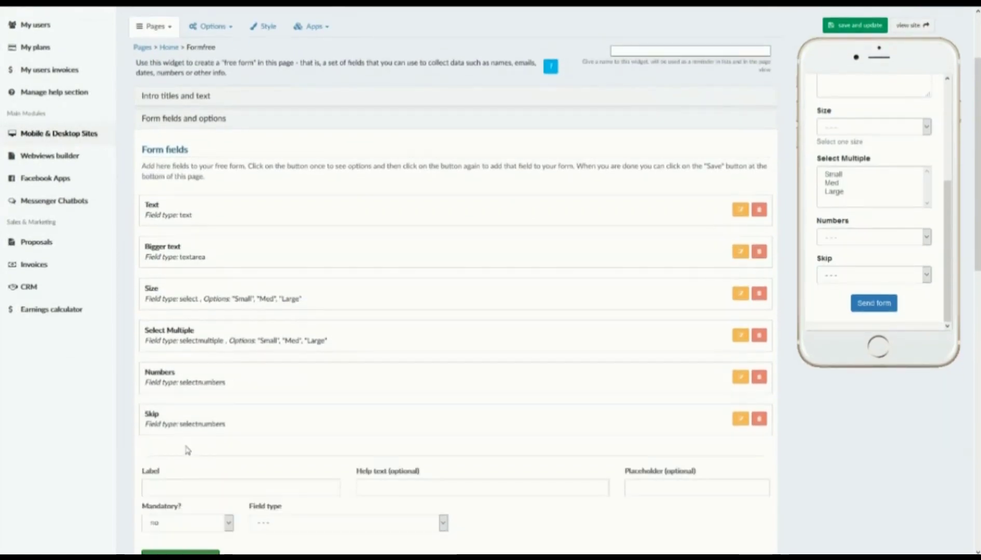
scroll(197, 462, down, 1)
click(327, 473)
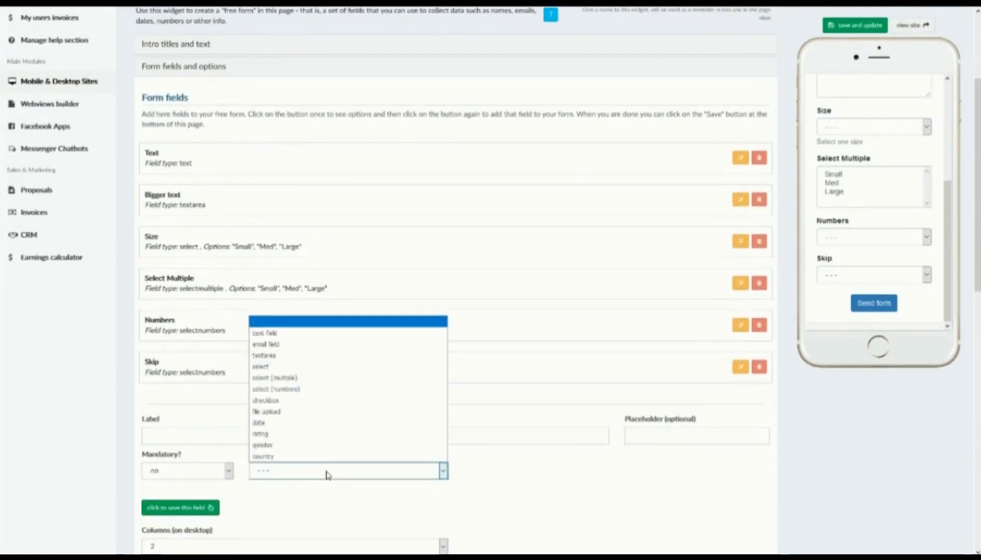
click(284, 401)
click(244, 433)
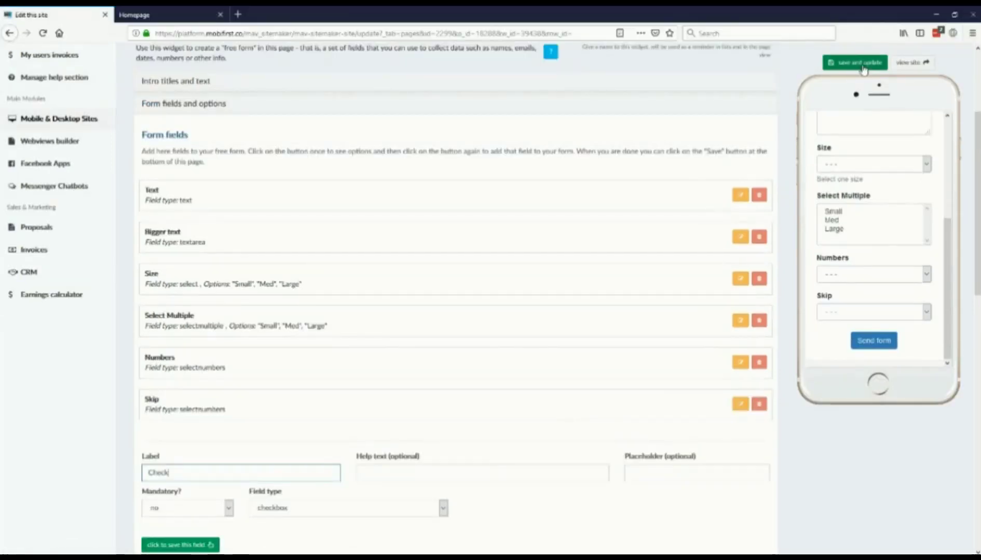
click(863, 64)
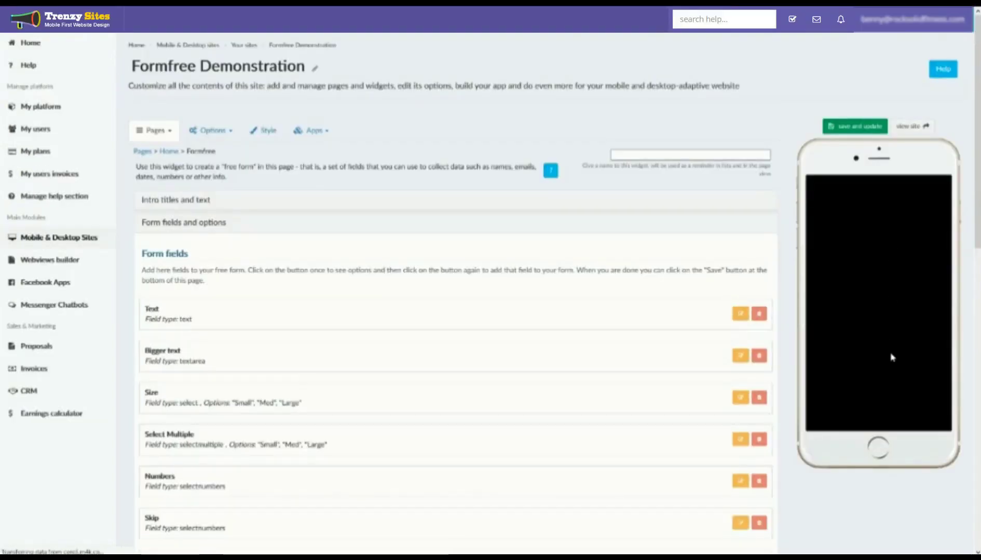
scroll(886, 345, down, 5)
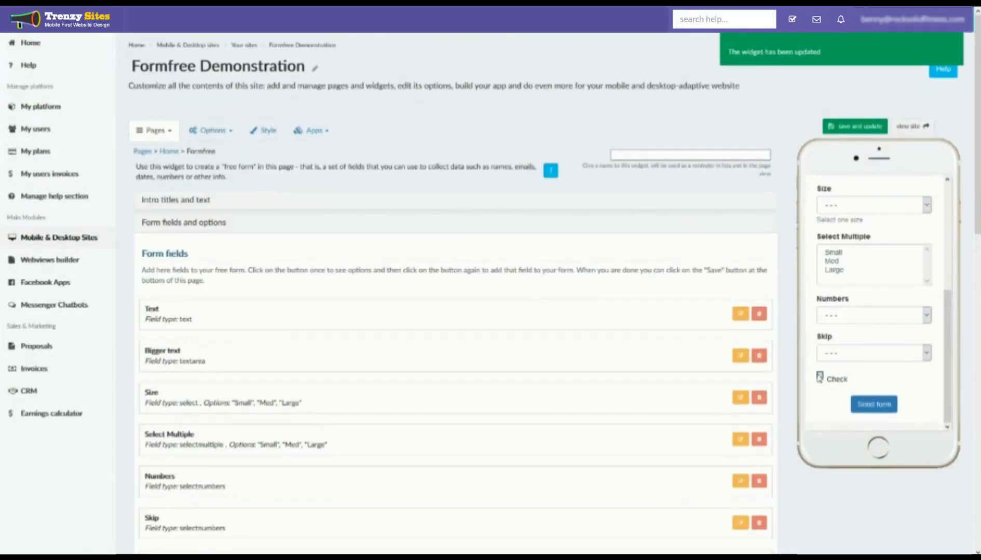
Step: Add a file upload field labelled "Upload here" to the form and save it
scroll(711, 361, down, 5)
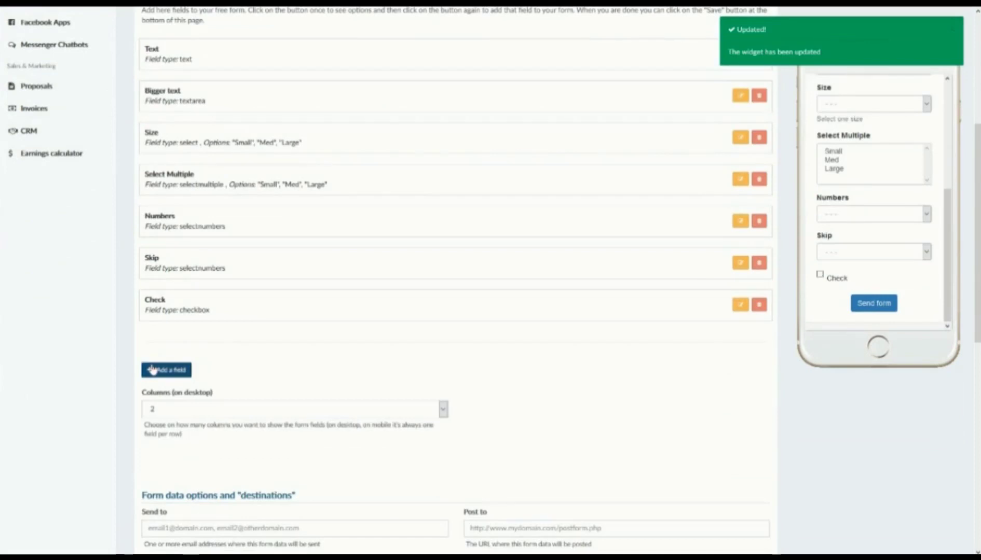
click(155, 370)
click(424, 410)
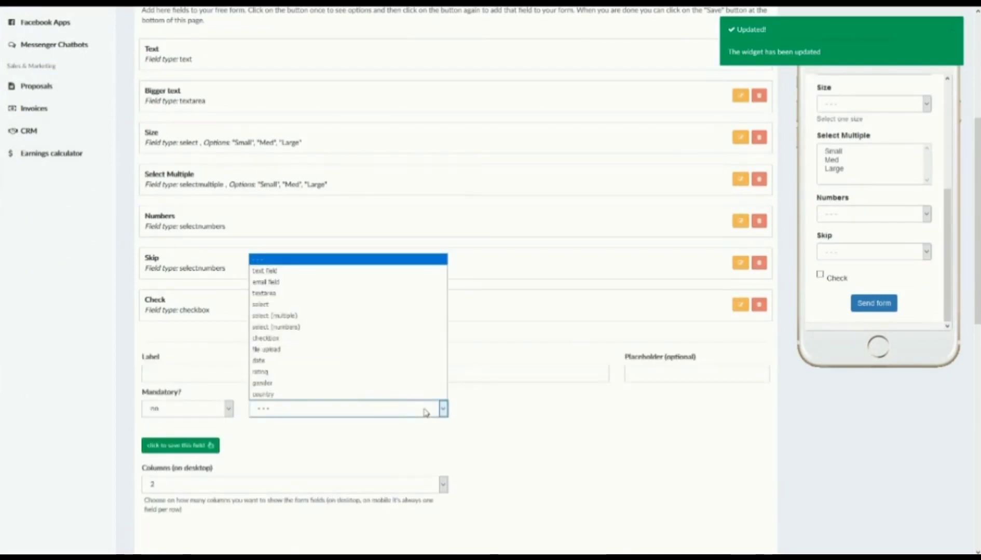
click(346, 350)
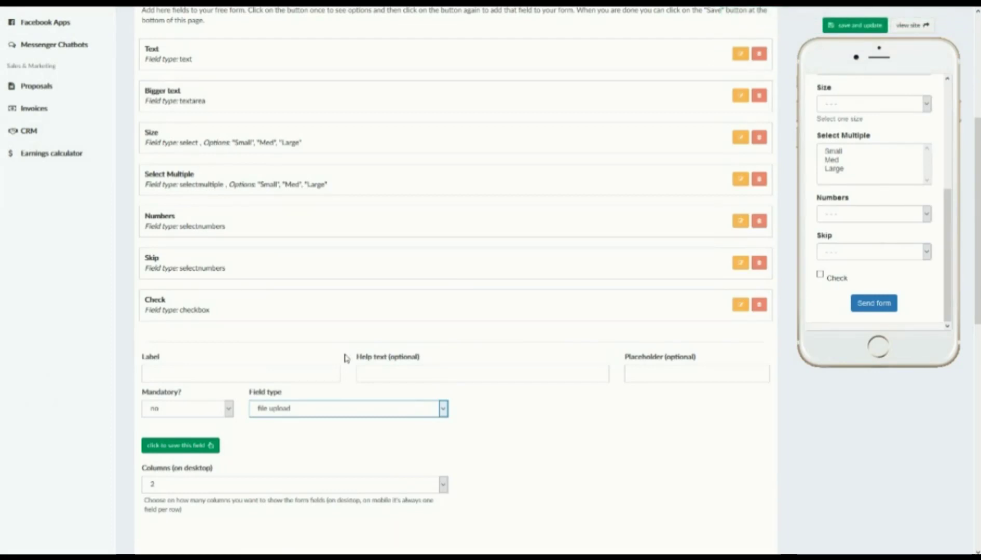
click(265, 368)
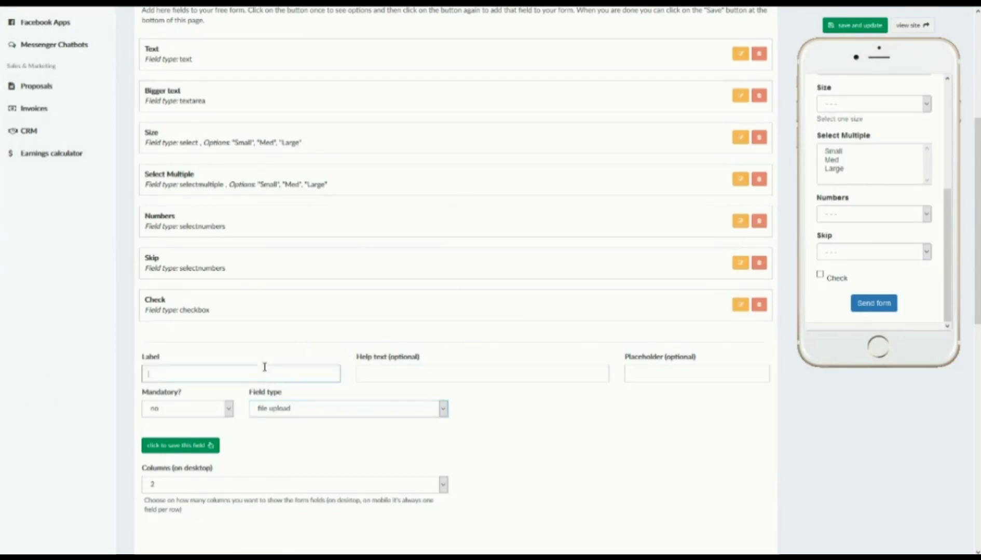
text(Upload here)
click(185, 448)
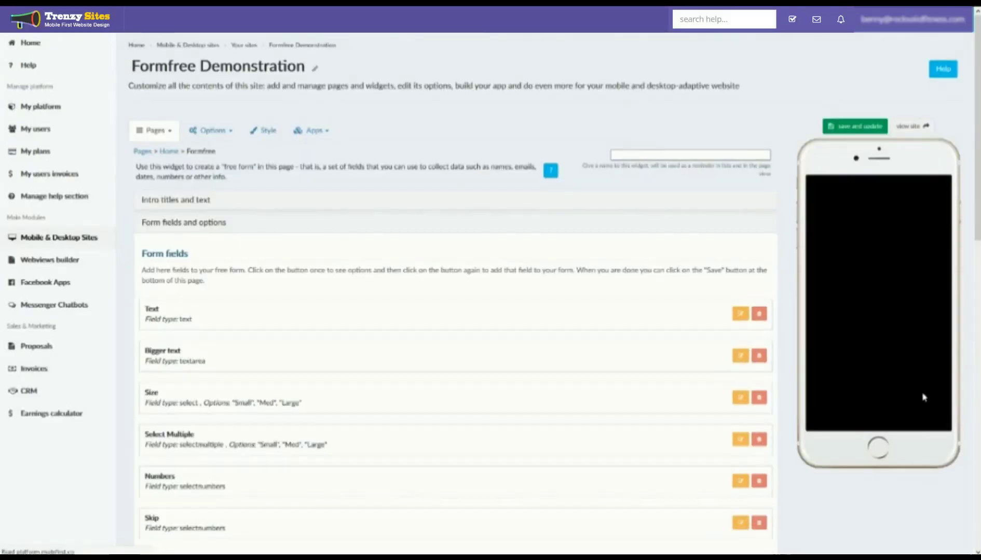
Step: Open the file chooser of the Upload here field in the phone preview and cancel without picking a file
scroll(875, 296, down, 5)
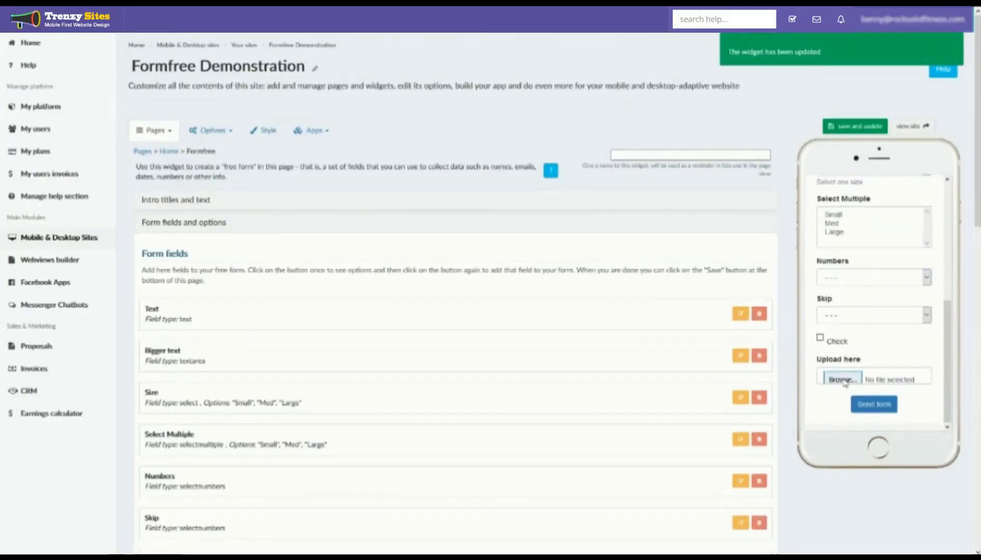
click(841, 381)
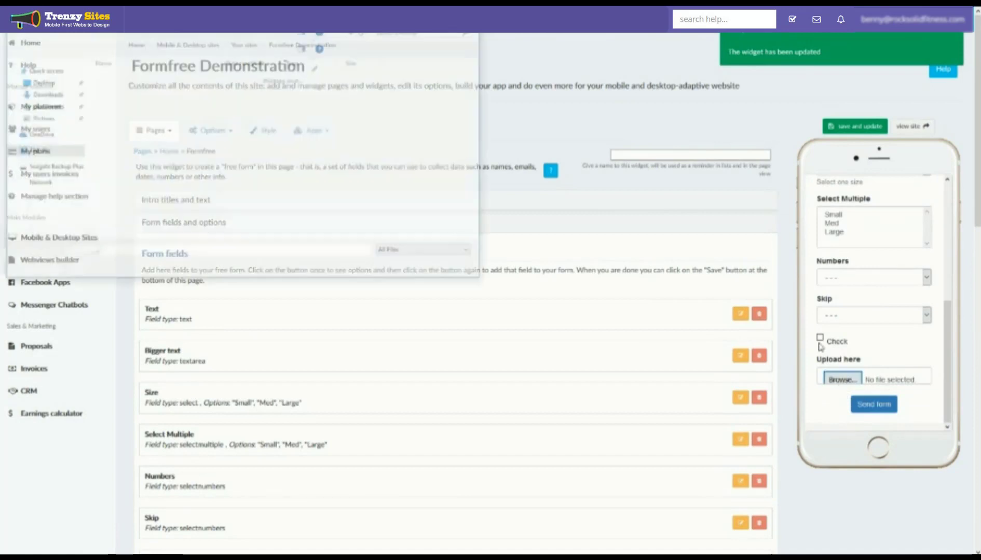
key(Escape)
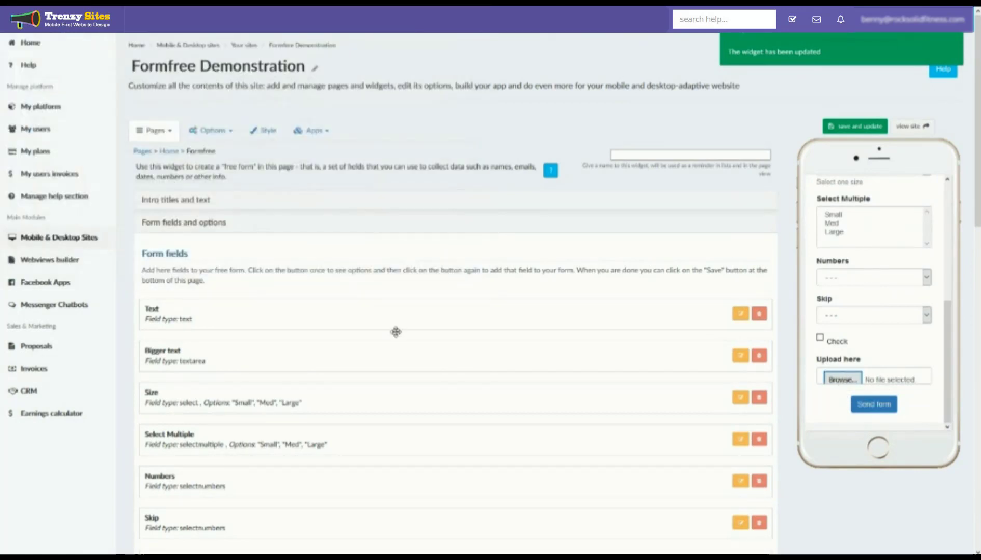
Step: Start another form field of type date
scroll(392, 363, down, 10)
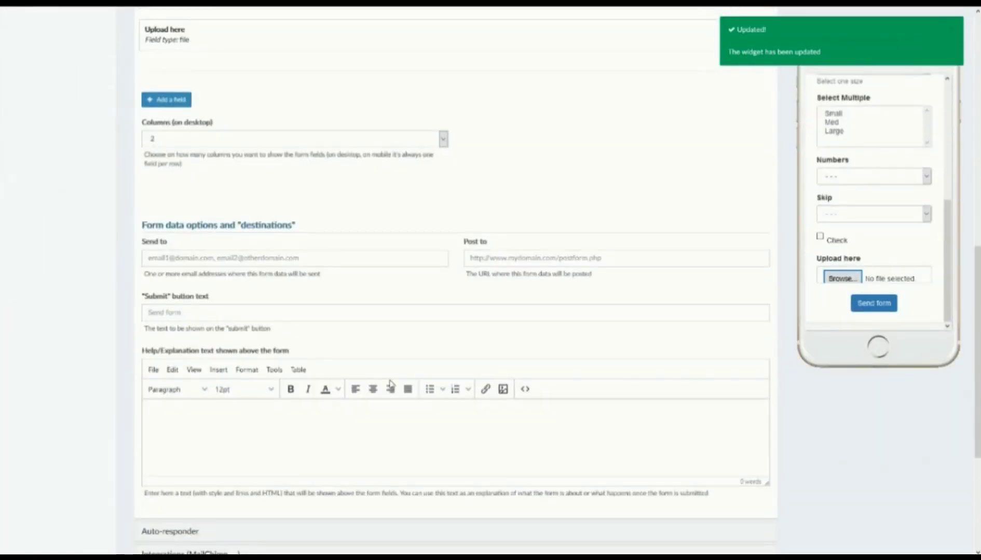
scroll(390, 383, down, 3)
scroll(390, 383, up, 7)
click(167, 307)
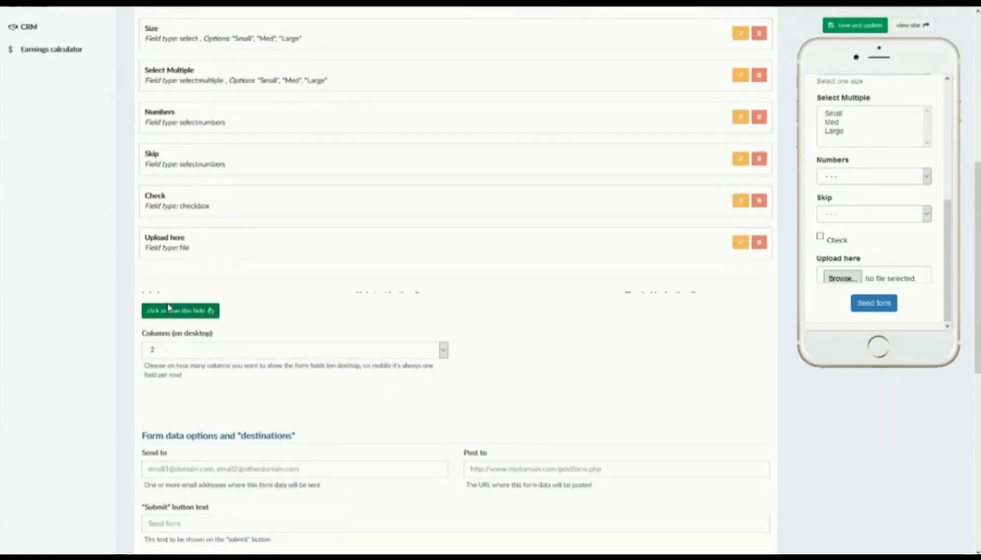
click(370, 350)
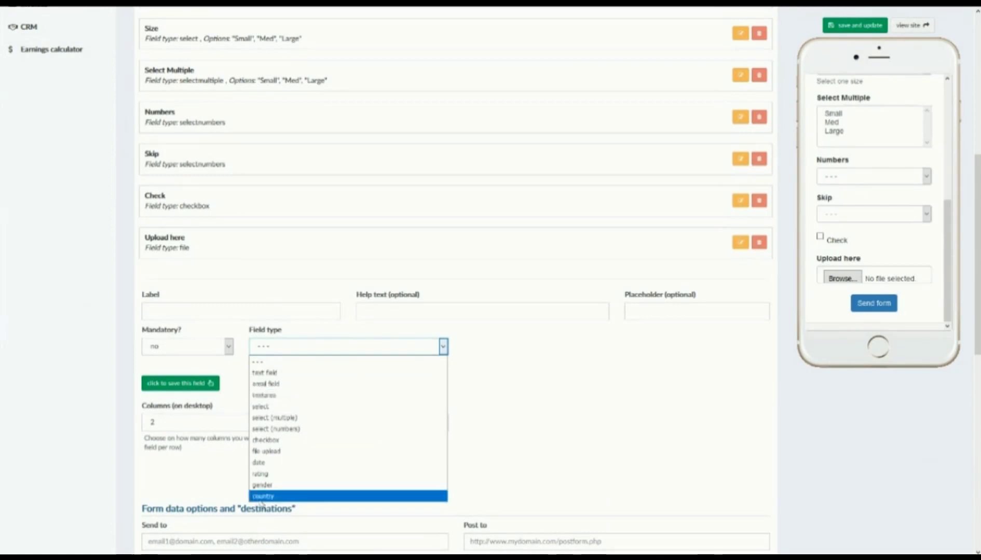
click(273, 462)
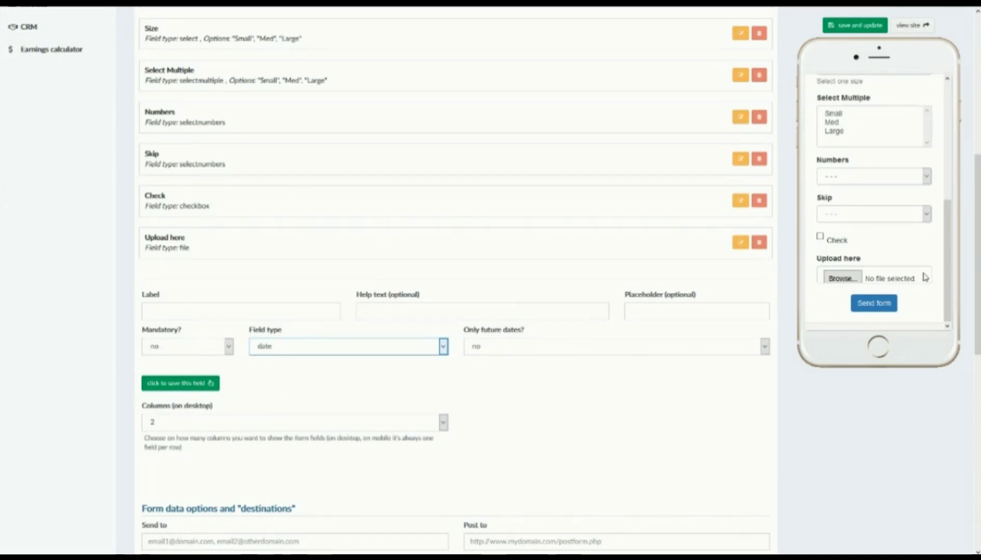
Step: Restrict the new date field to only future dates
click(577, 346)
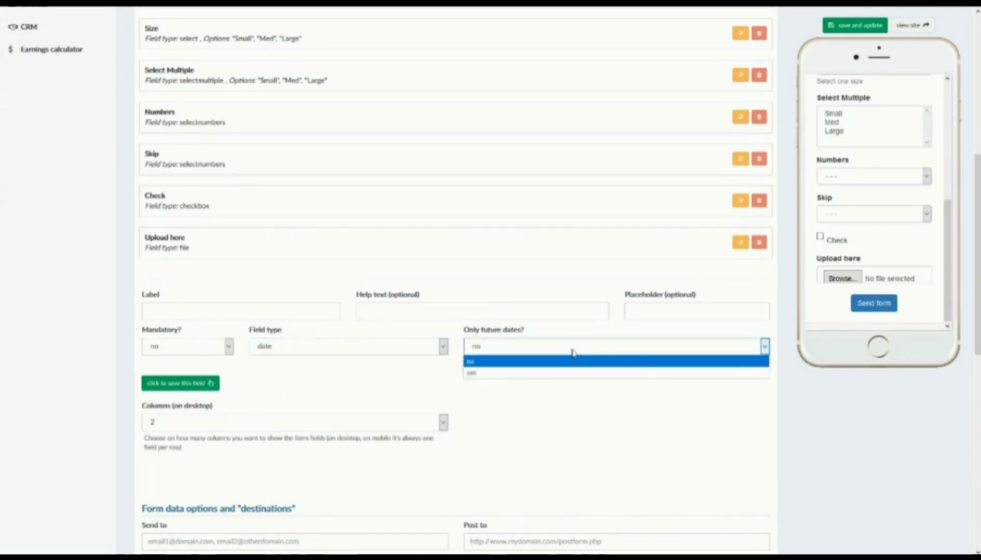
click(572, 353)
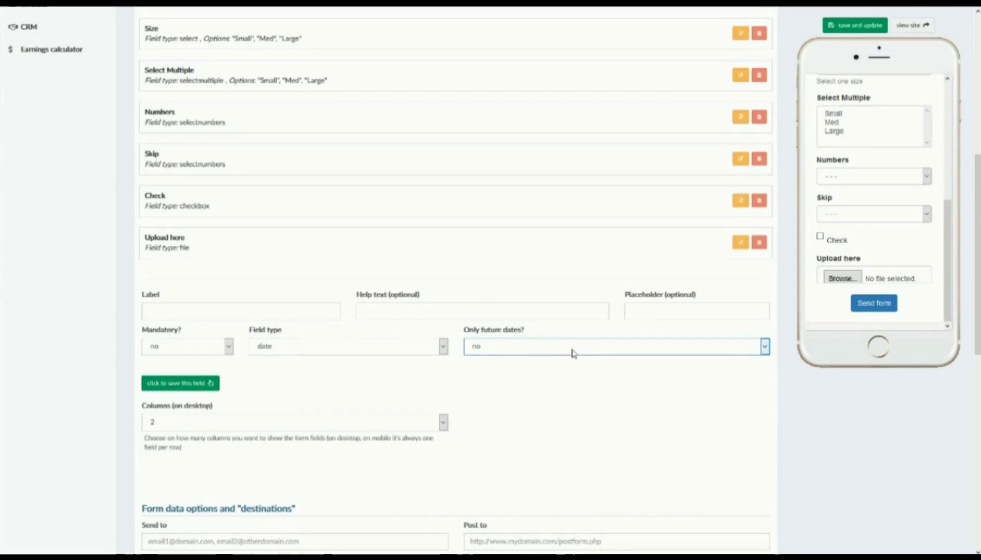
click(572, 353)
click(542, 384)
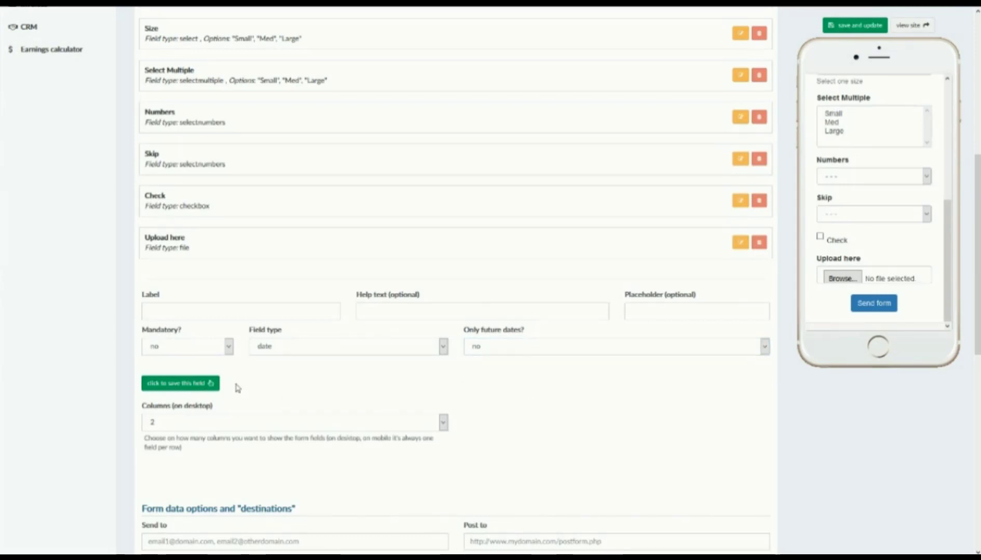
click(517, 345)
click(517, 363)
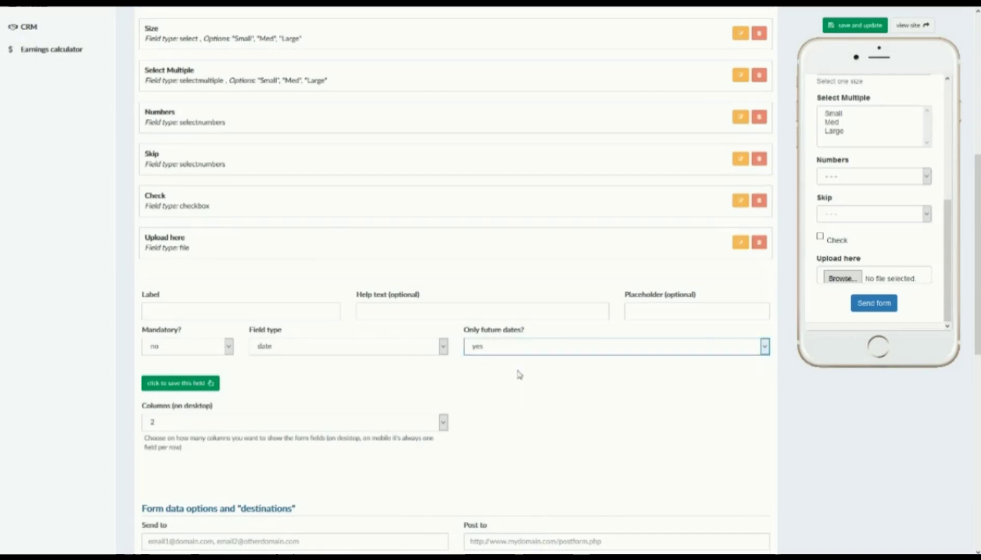
Step: Label the new date field "Date" and save it to the form
click(171, 384)
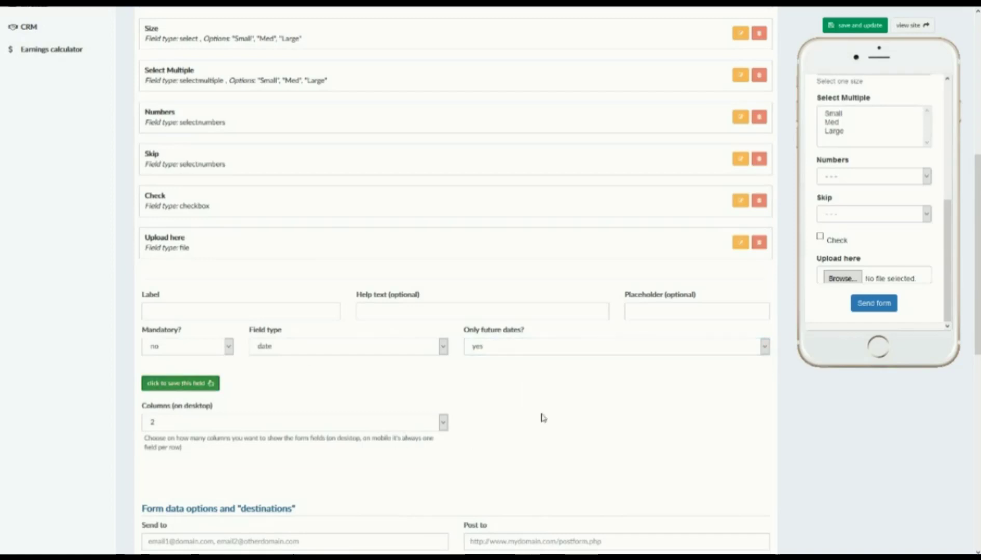
click(235, 312)
text(Date)
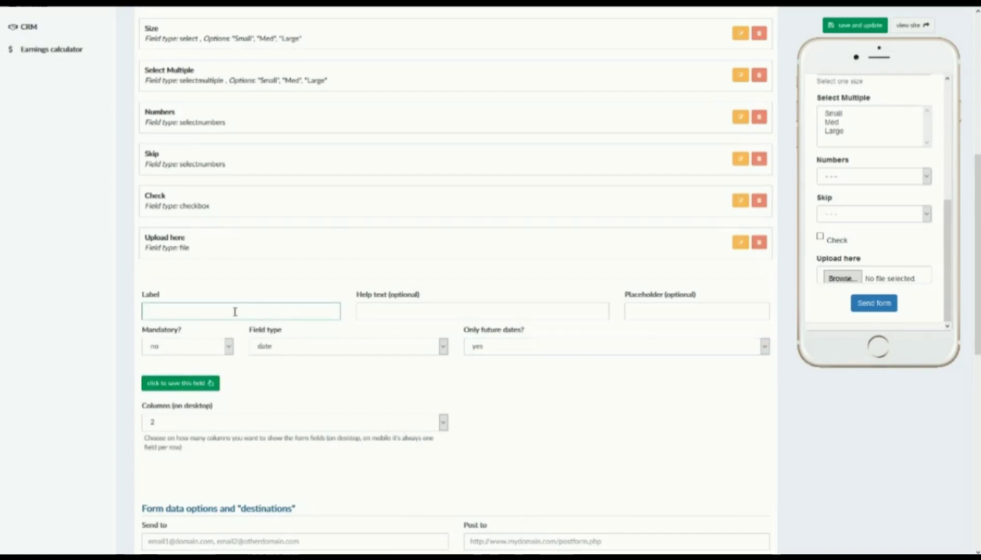
click(214, 383)
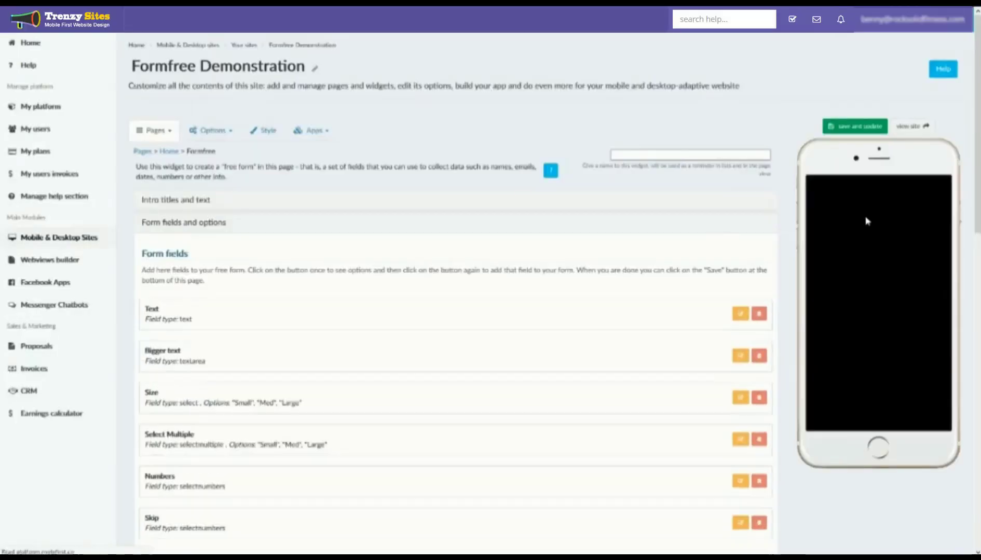
Step: Pick April 29, 2019 in the Date field's calendar in the phone preview and close the calendar
scroll(864, 170, down, 6)
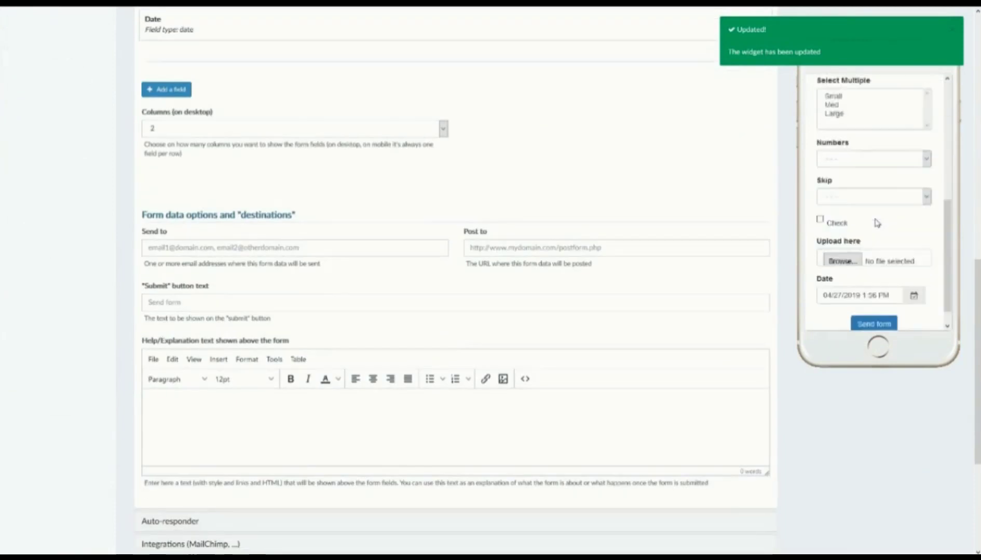
click(912, 276)
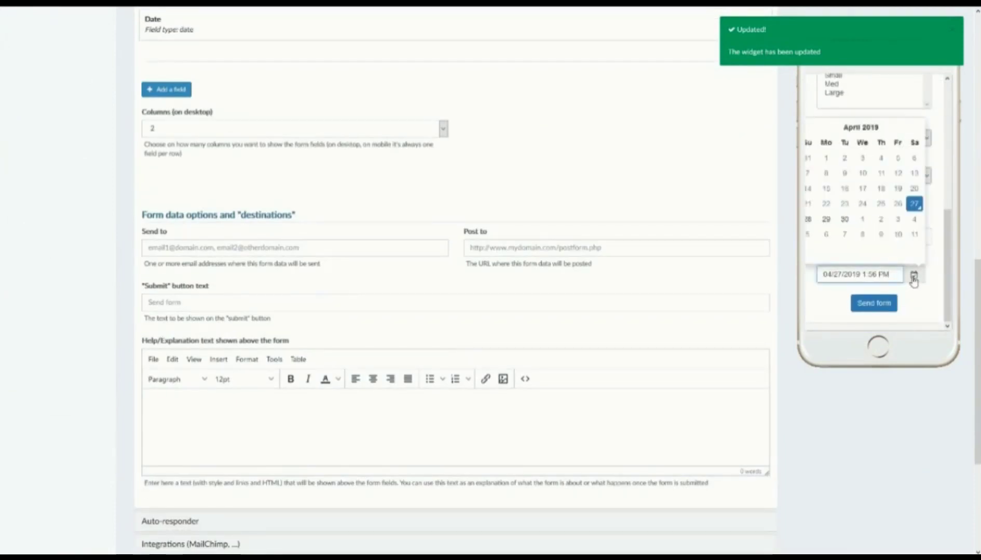
click(825, 220)
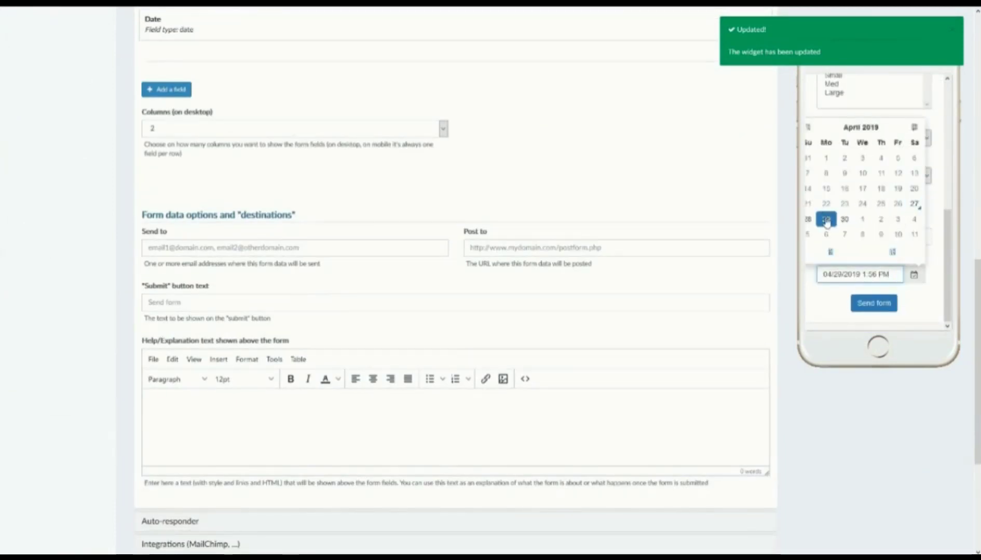
click(920, 281)
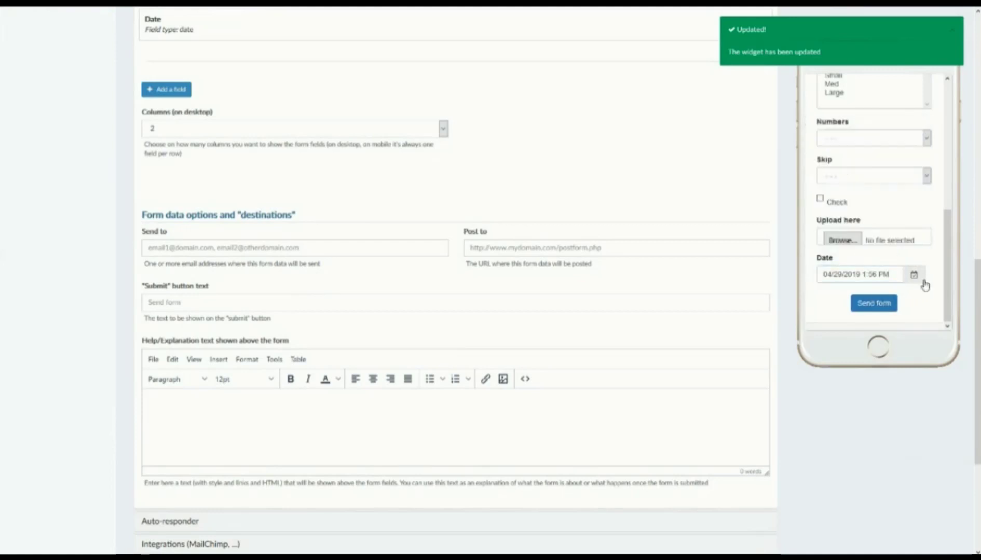
Step: Start another form field below the Date field
scroll(557, 241, up, 10)
scroll(368, 359, down, 5)
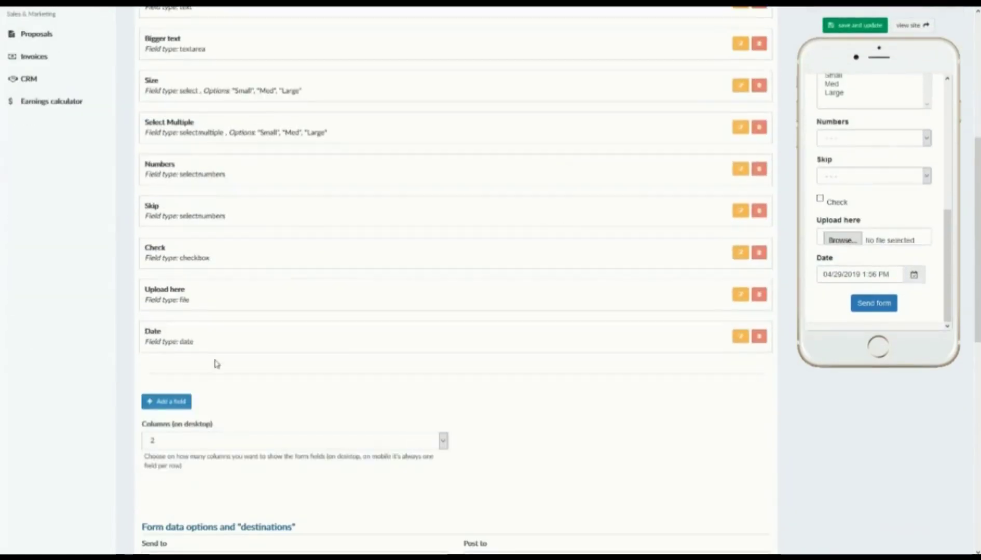
click(159, 400)
Step: Try the rating type for the new field and look through its star counts, keeping 5
click(390, 441)
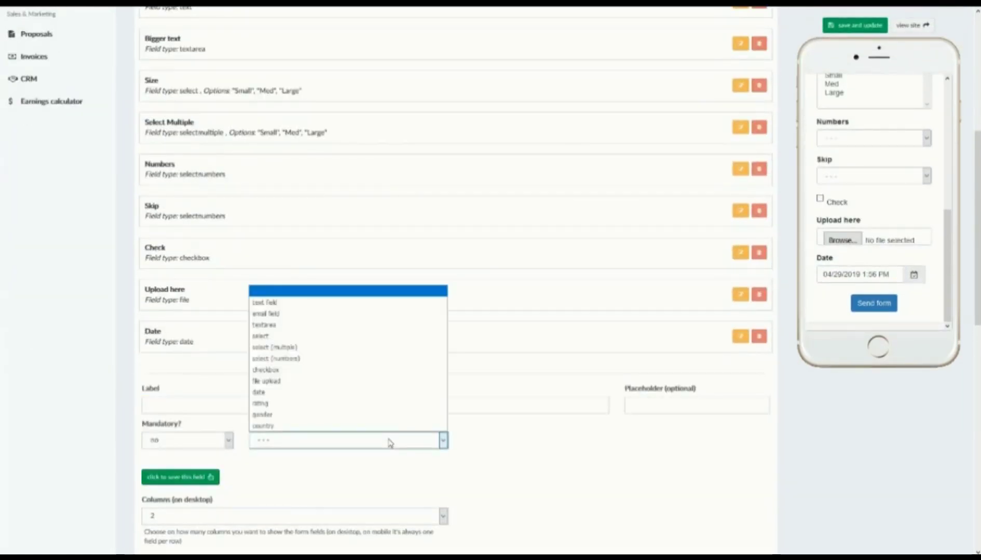
click(346, 404)
click(513, 439)
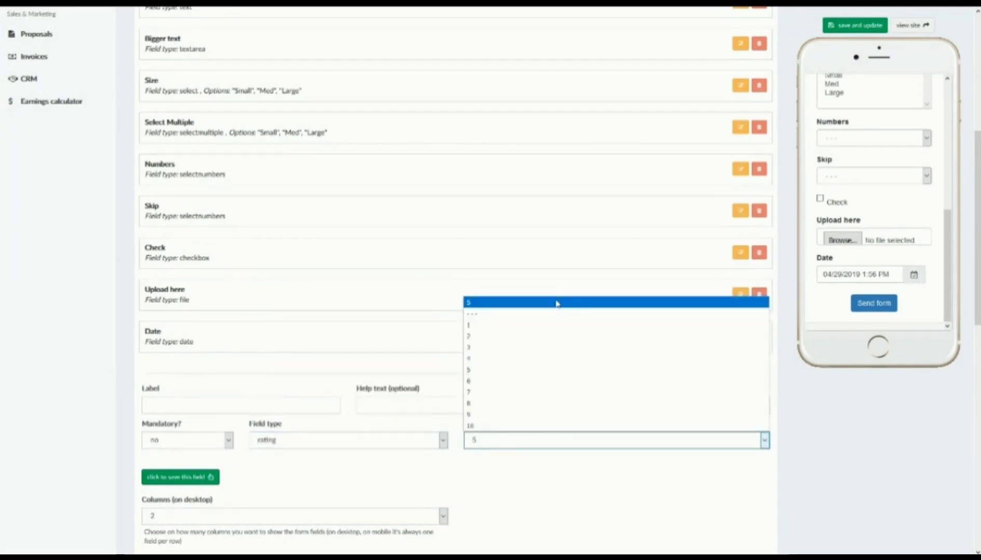
click(516, 445)
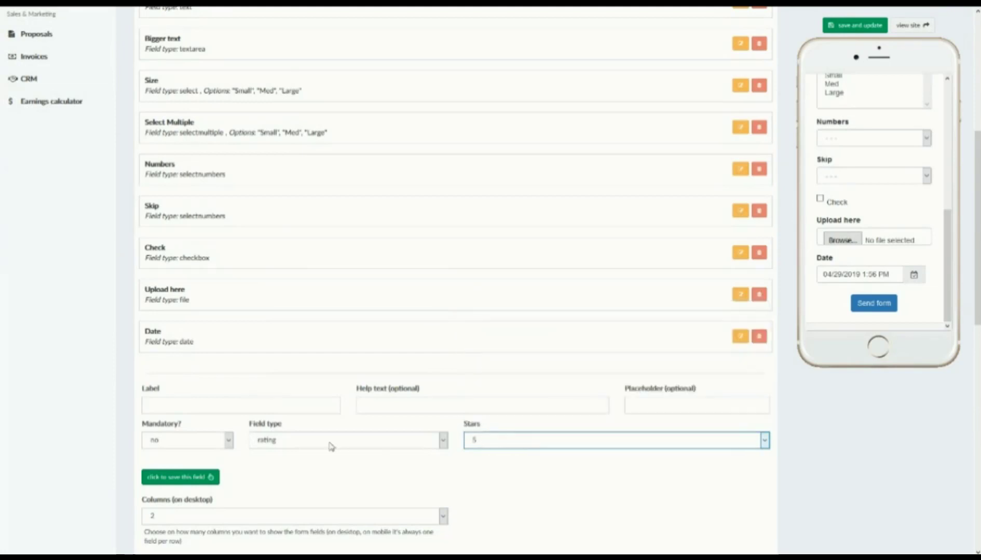
Step: Try the gender type for the new field, switch it to country with country flags shown, and save it without a label
click(331, 445)
click(289, 423)
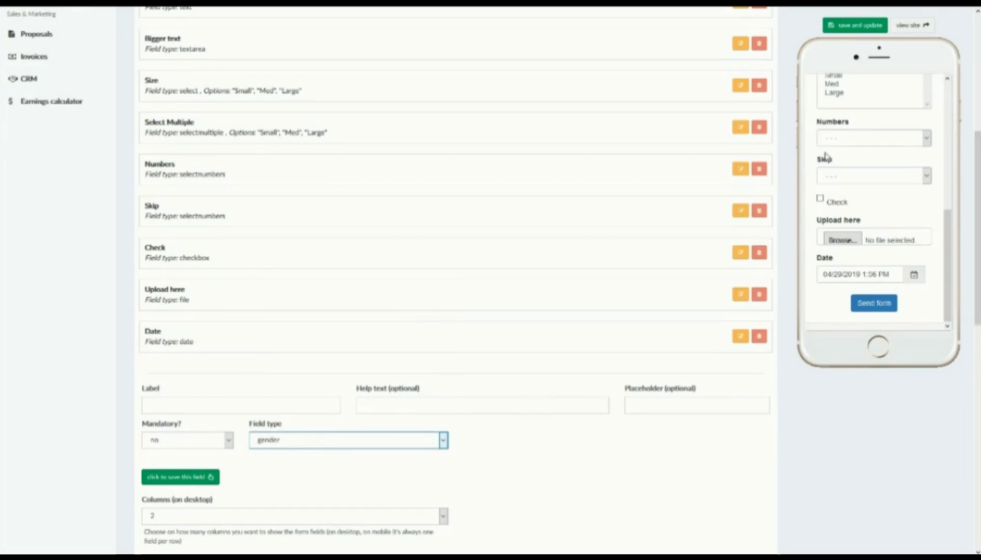
click(408, 442)
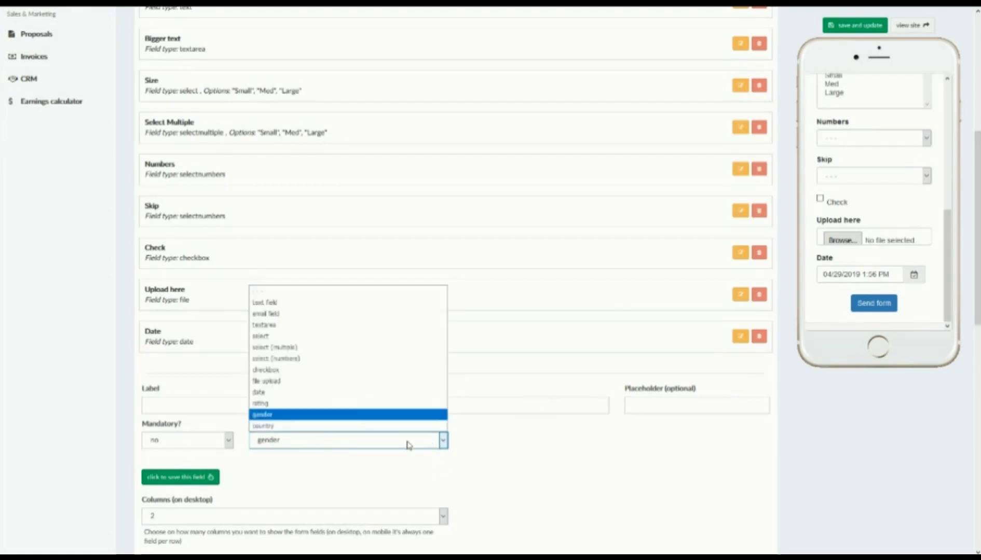
click(356, 427)
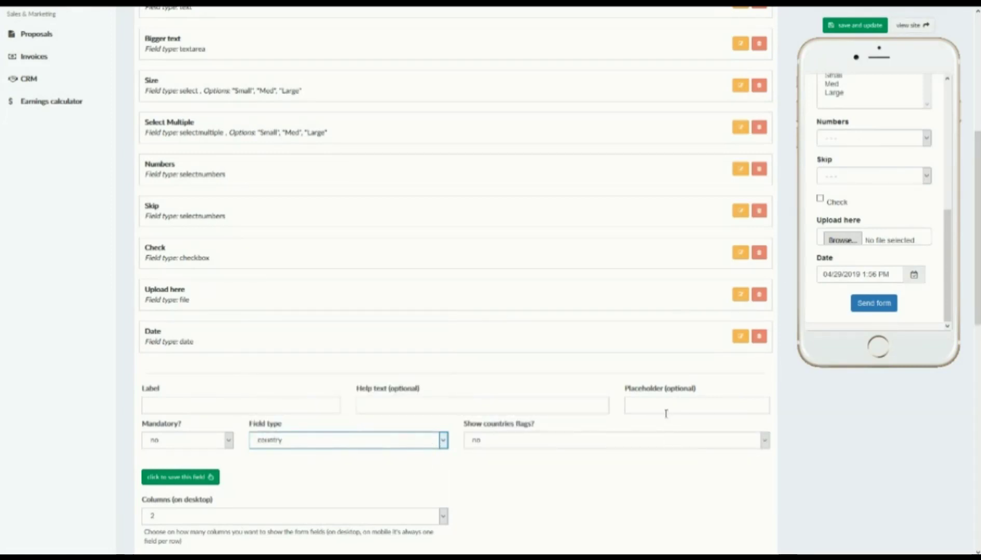
click(643, 442)
click(623, 468)
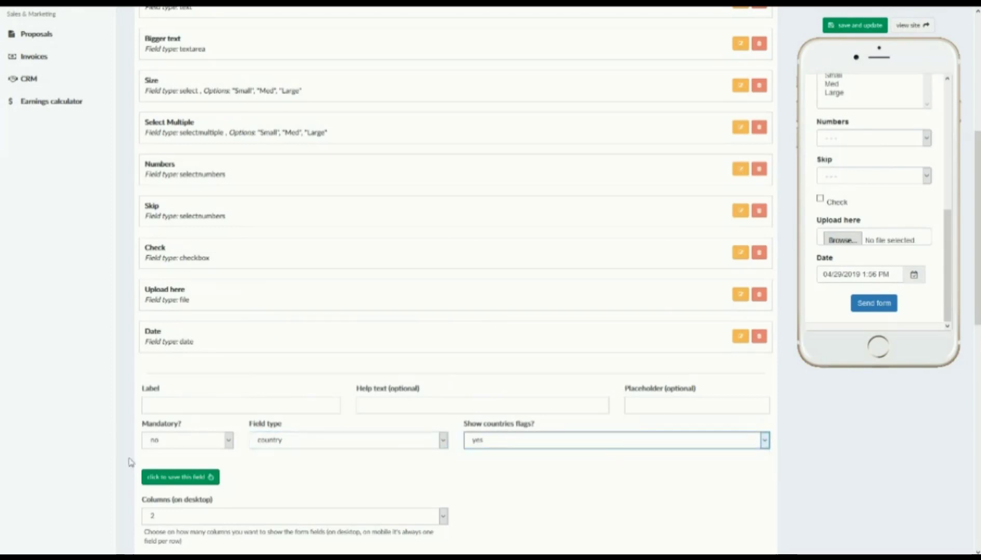
click(165, 485)
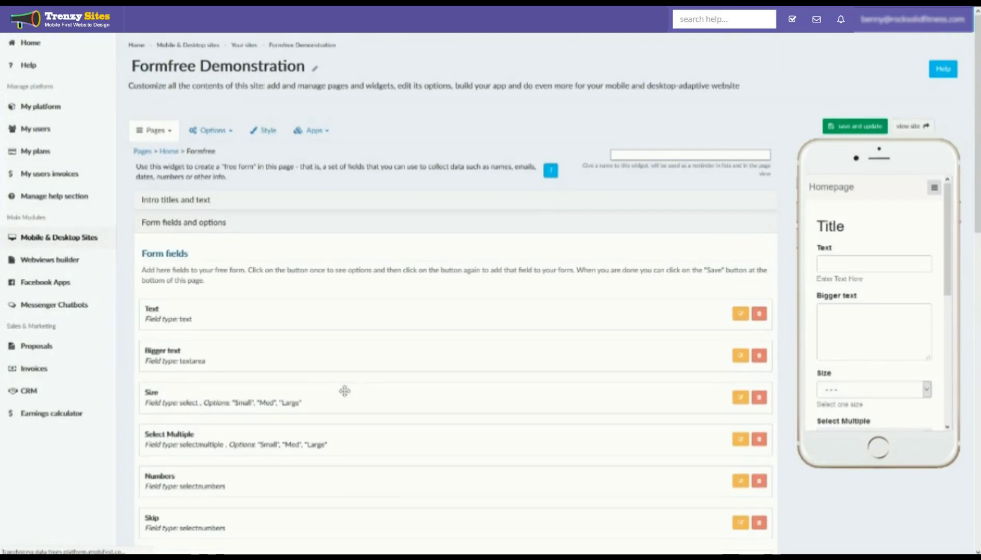
Step: Examine the form's field list and its desktop column setting, keeping 2, and look over the form in the phone preview
scroll(344, 391, down, 5)
scroll(342, 389, up, 4)
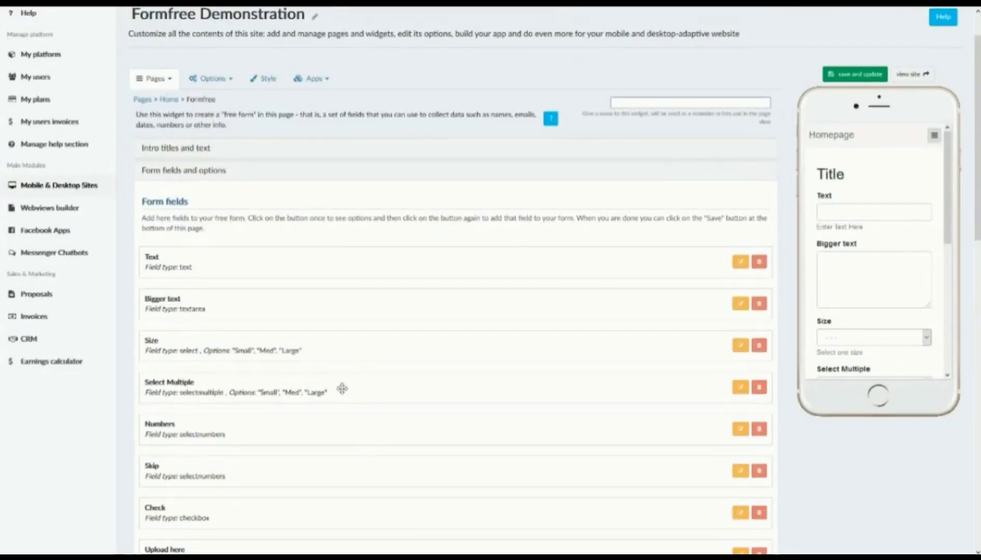
scroll(341, 387, down, 6)
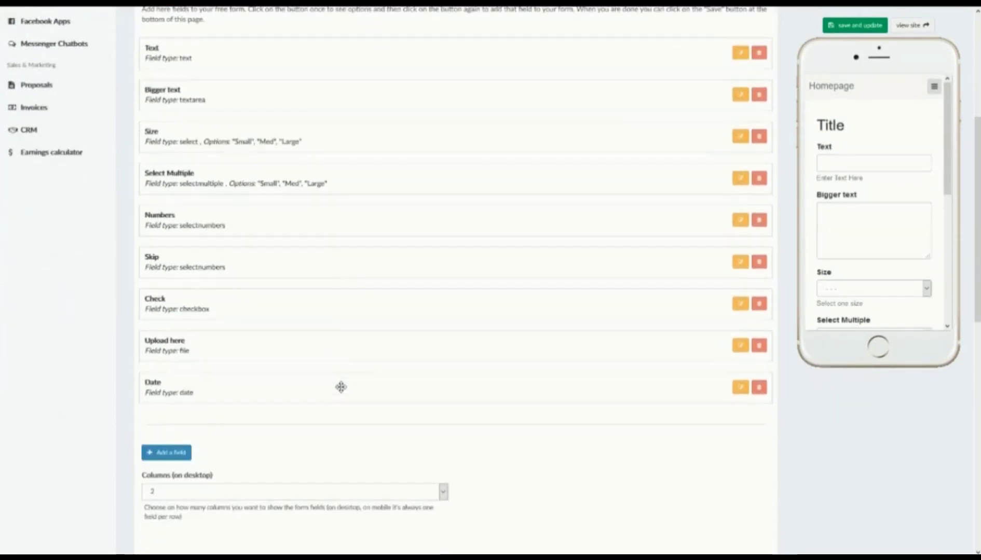
scroll(341, 391, down, 2)
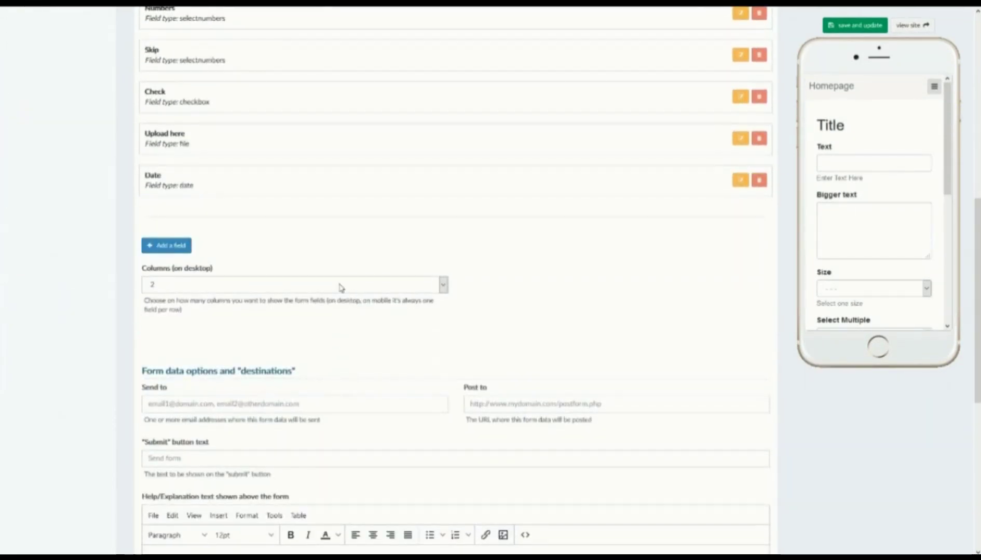
click(341, 288)
click(341, 288)
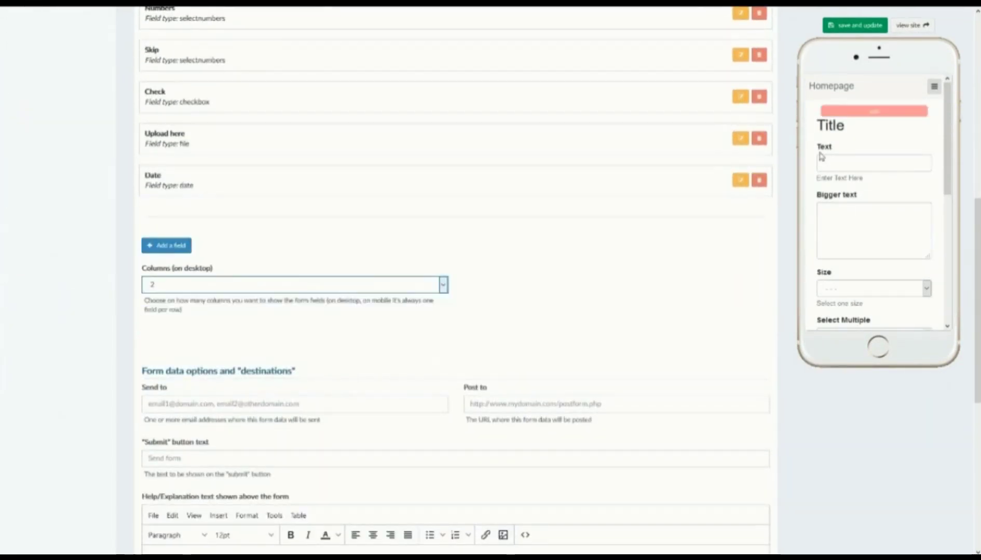
scroll(882, 248, down, 3)
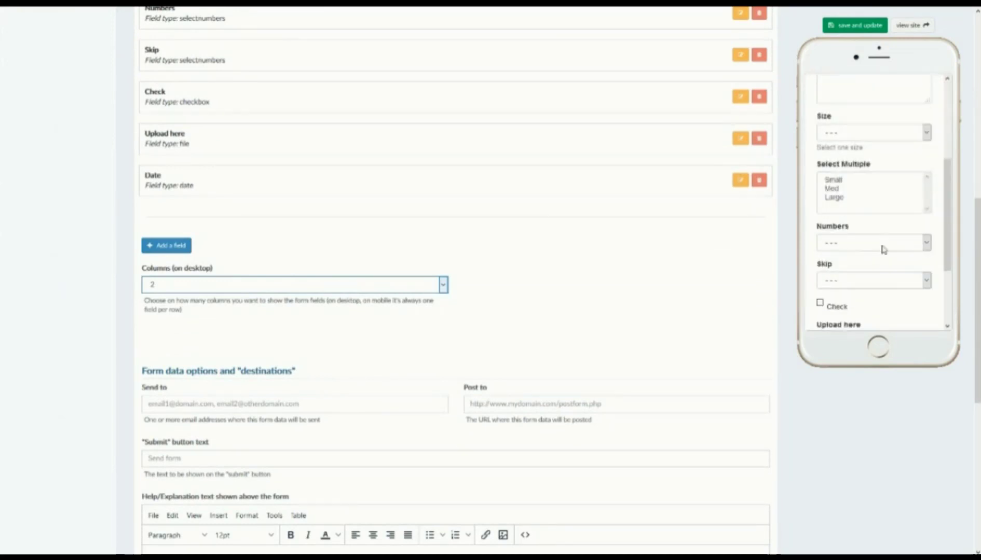
scroll(882, 248, up, 3)
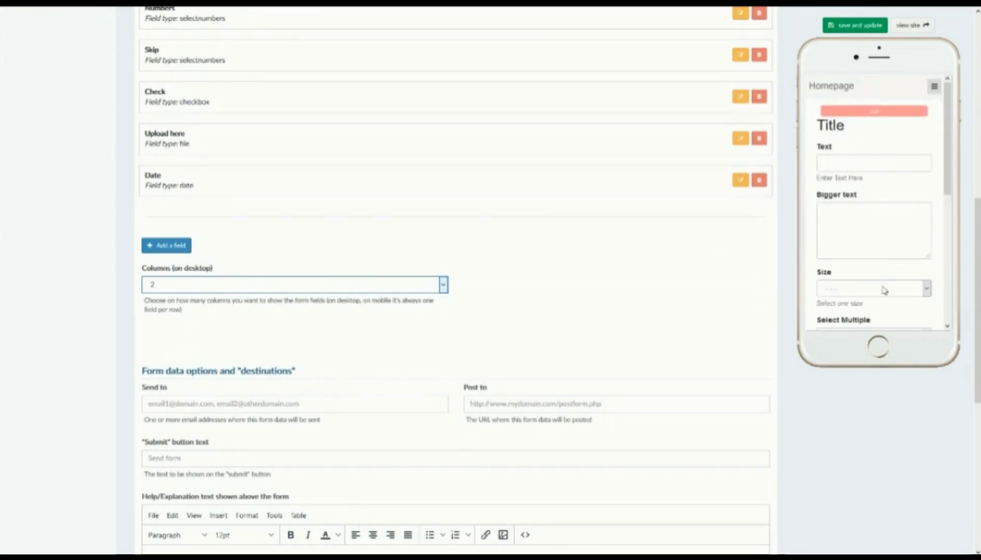
scroll(876, 280, down, 3)
scroll(876, 281, up, 3)
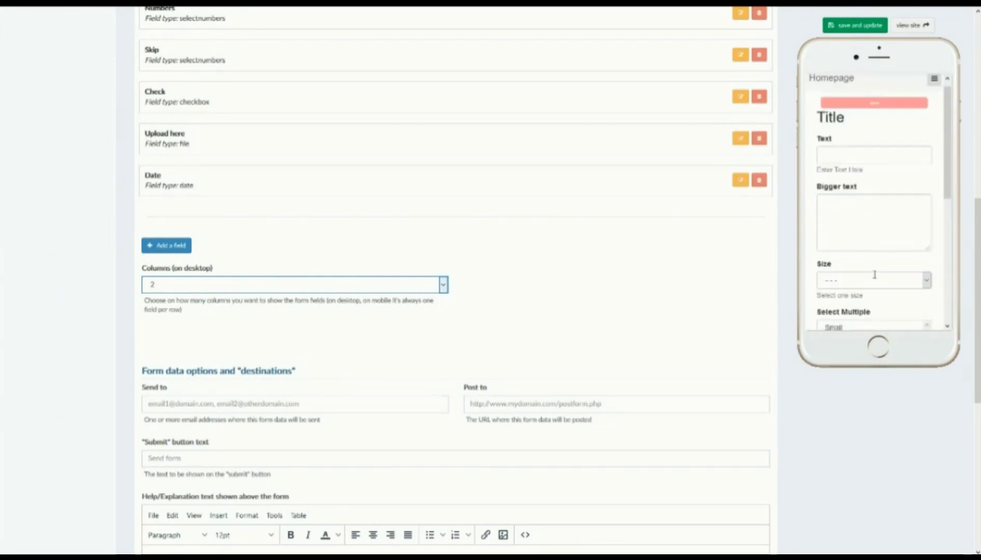
Step: View the site full screen to examine the form's desktop column layout, and return to the widget editor
click(912, 25)
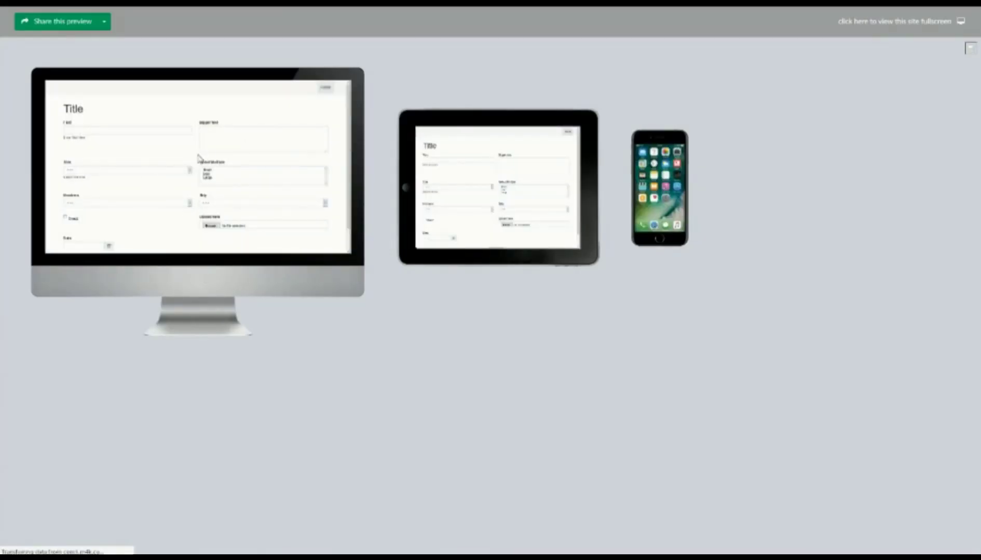
click(869, 26)
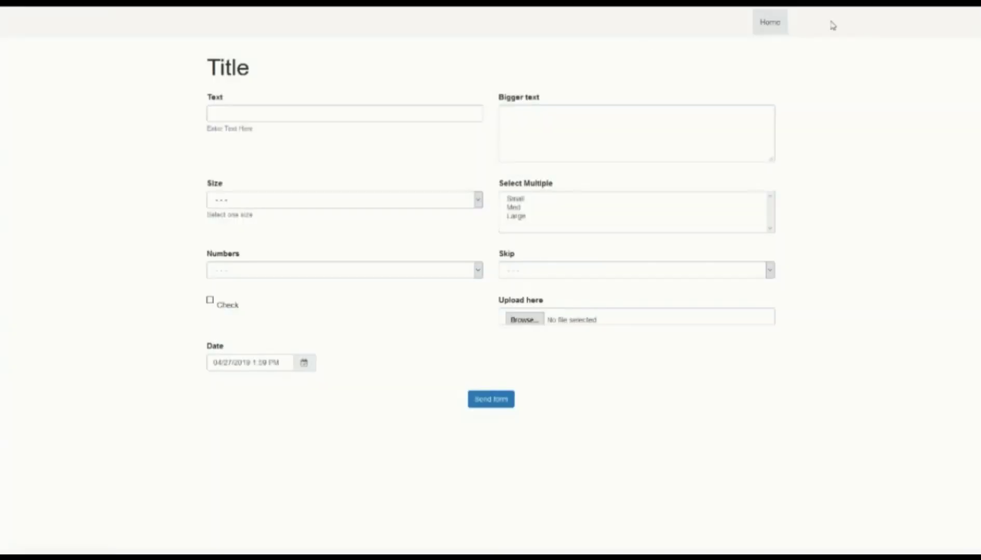
click(28, 15)
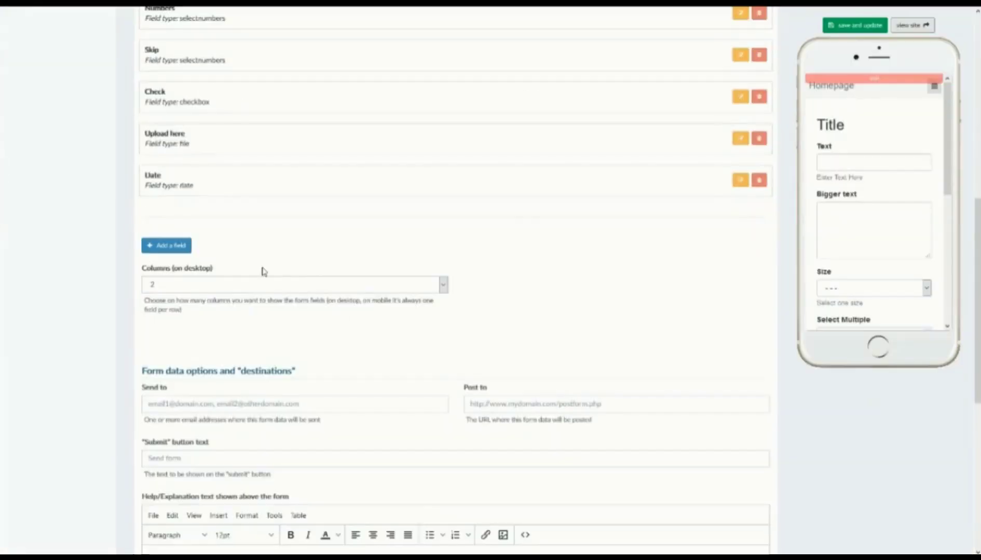
Step: Set the form's desktop columns to 3, save the widget, and check the layout on the full-screen site
click(258, 284)
click(200, 322)
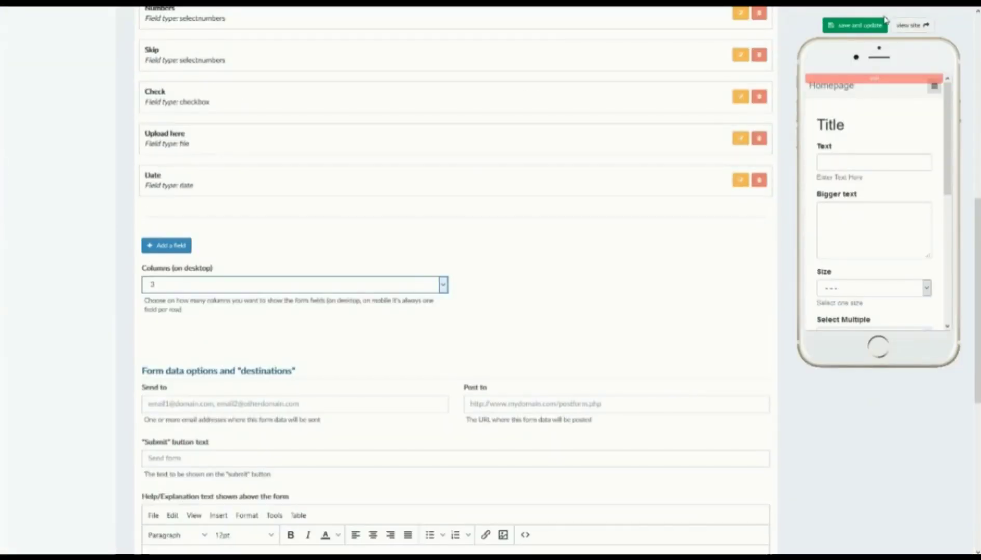
click(871, 27)
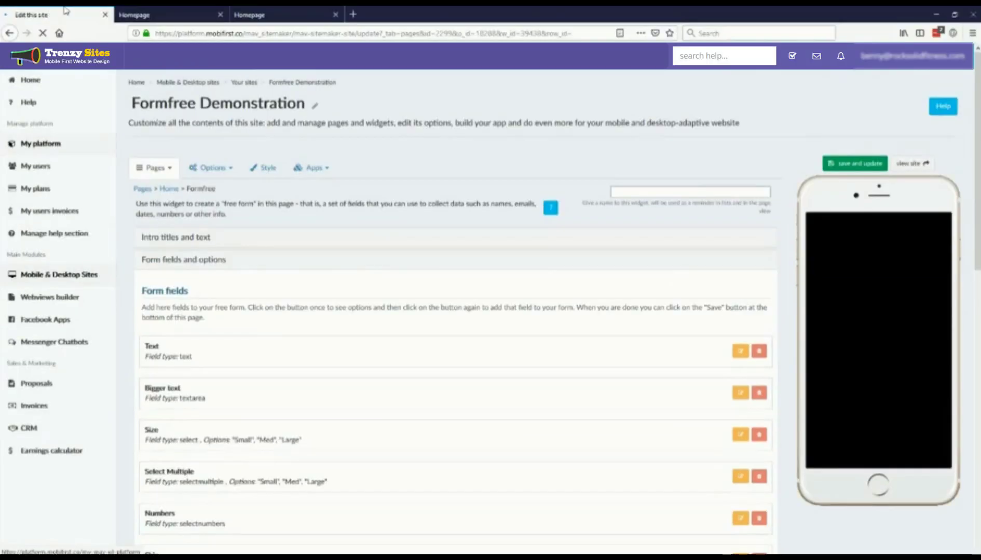
click(167, 14)
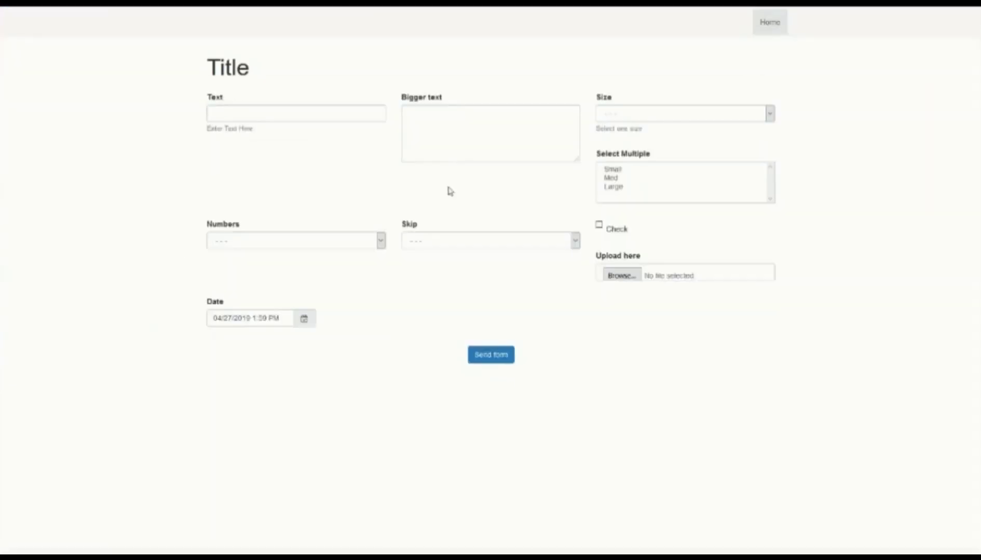
click(58, 11)
Step: Examine the form's Send to, Post to and submit button text options, and the Send form button in the phone preview
scroll(534, 332, down, 6)
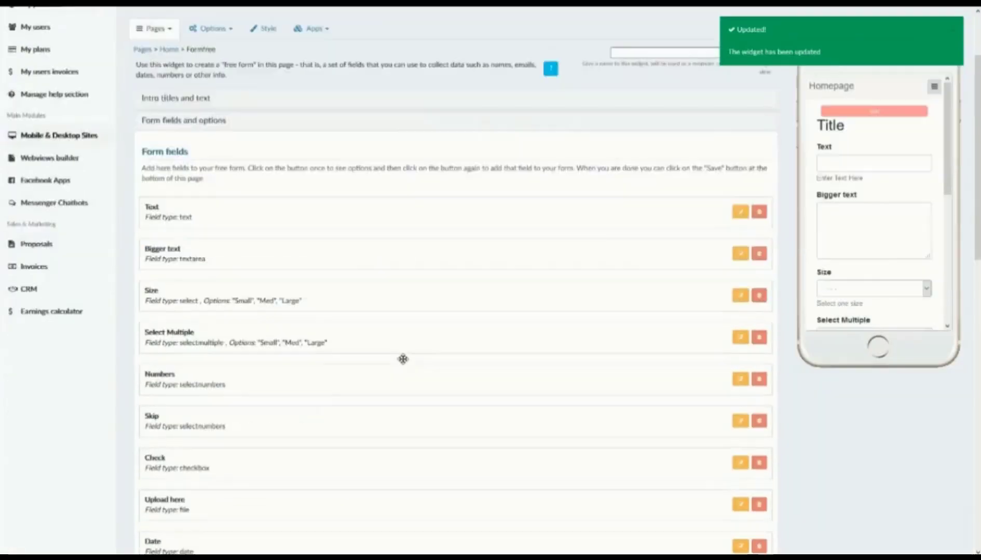
scroll(406, 363, down, 5)
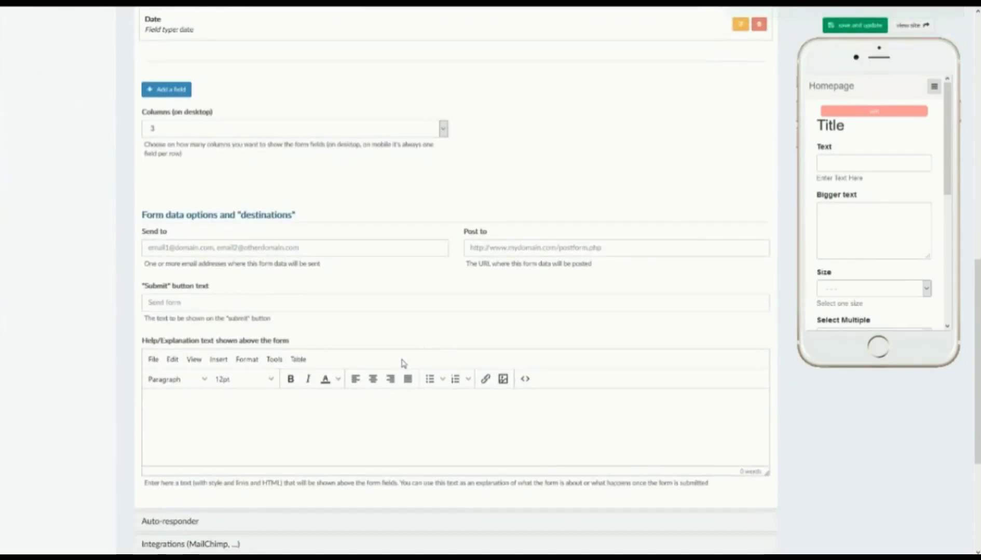
scroll(403, 364, up, 4)
scroll(403, 363, down, 2)
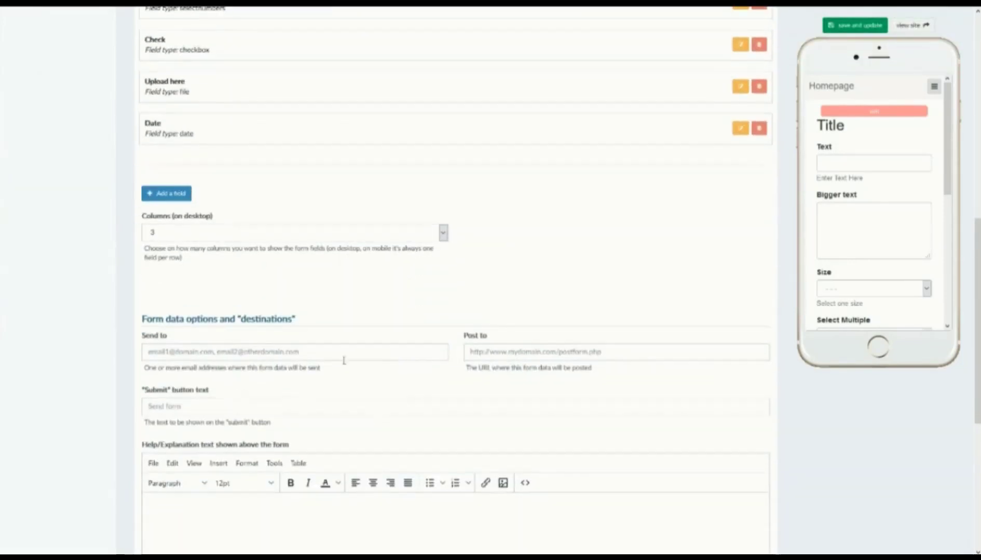
scroll(287, 352, down, 2)
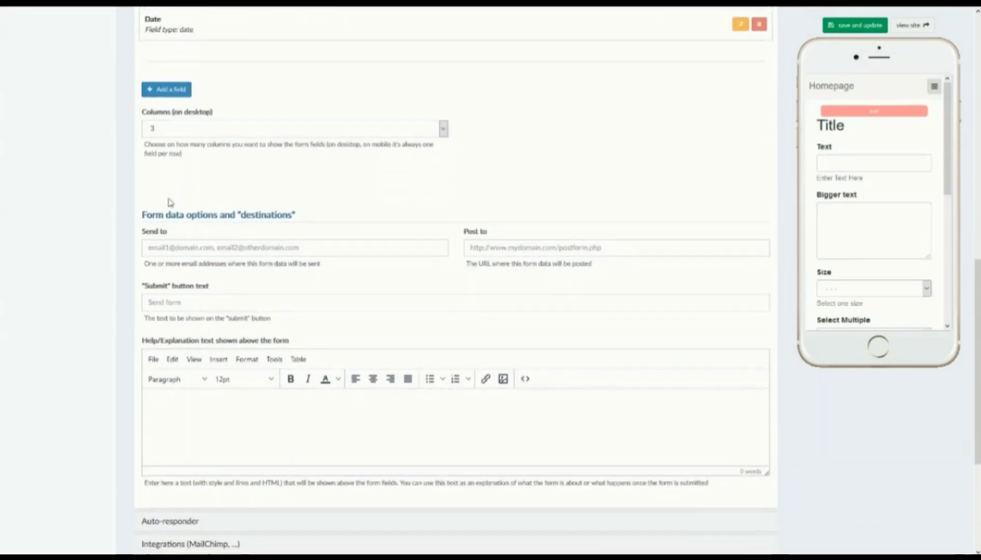
click(278, 246)
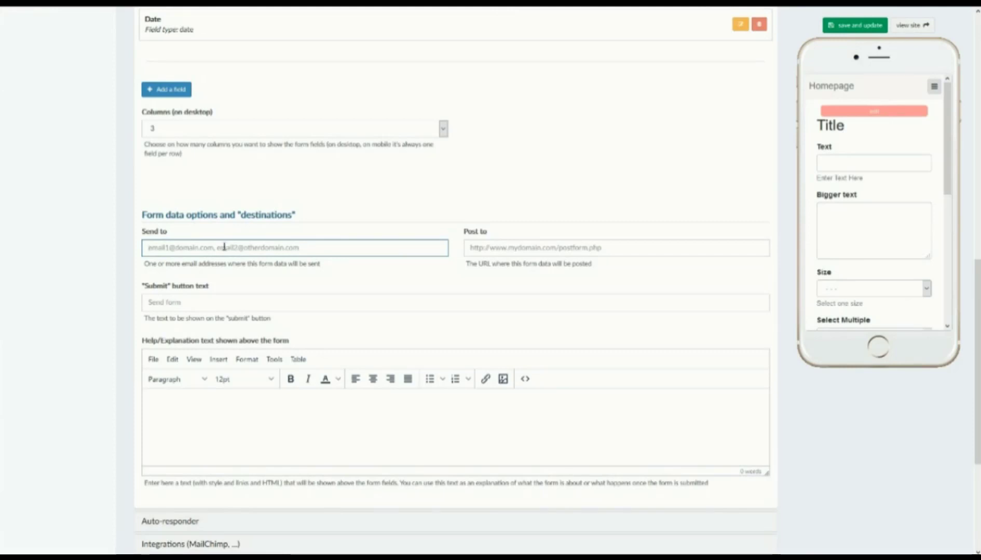
click(597, 250)
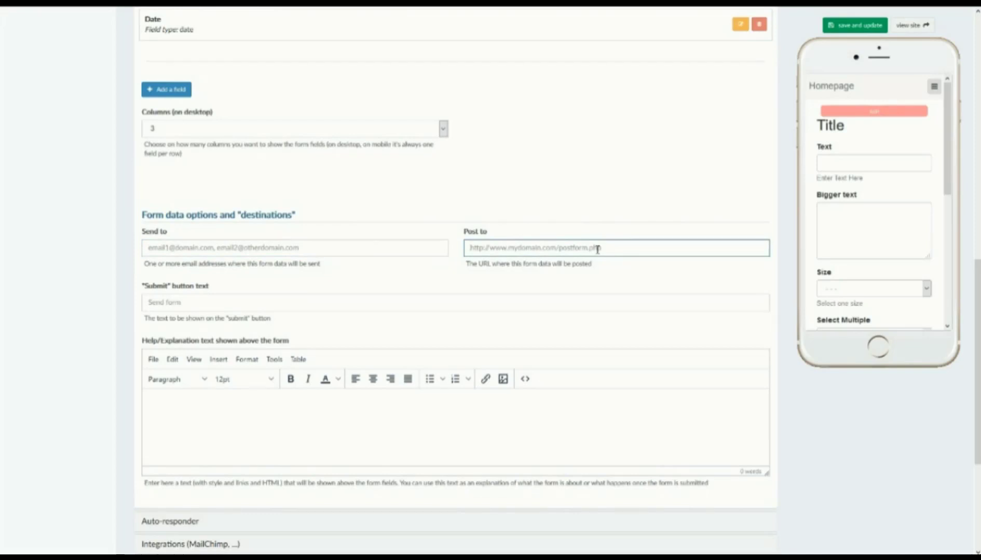
click(392, 305)
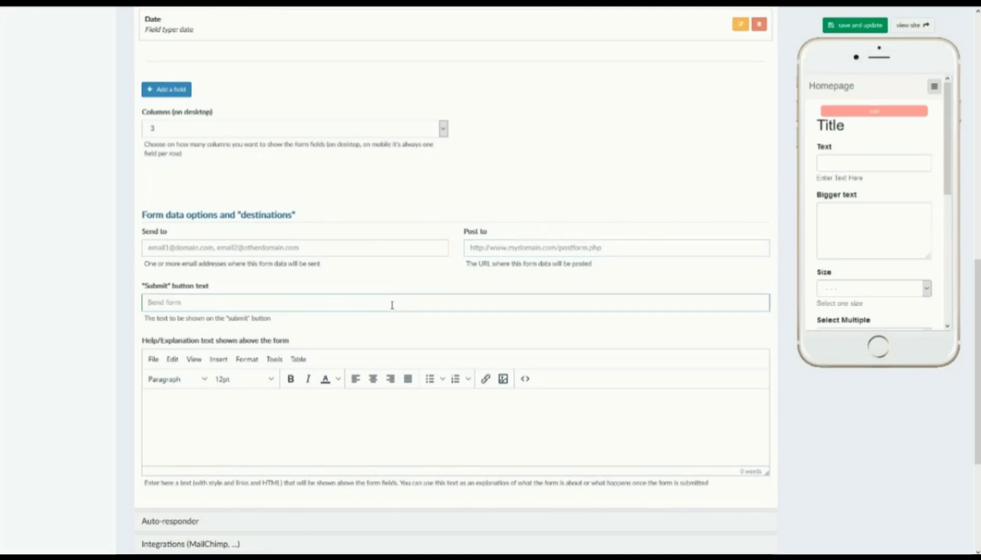
scroll(862, 245, down, 5)
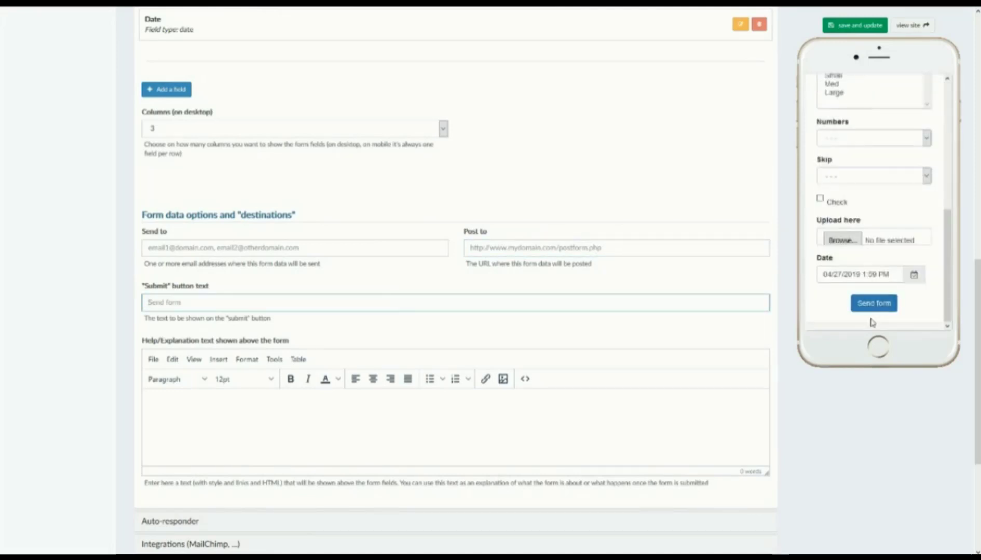
click(871, 310)
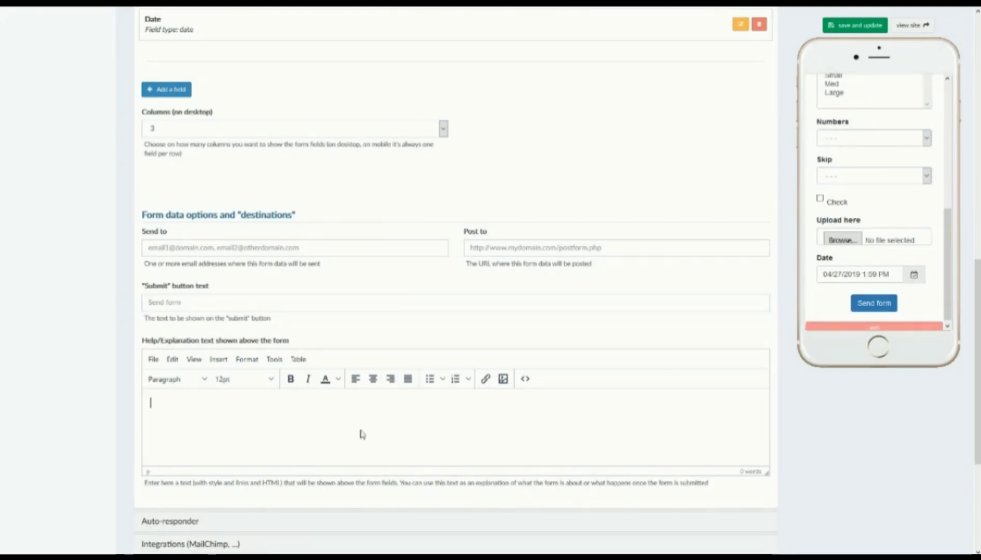
Step: Enter "please fill out the information, and we will get back to you soon!" as the explanation above the form and save the widget
text(please fill out the information, and we will get back to you soon!)
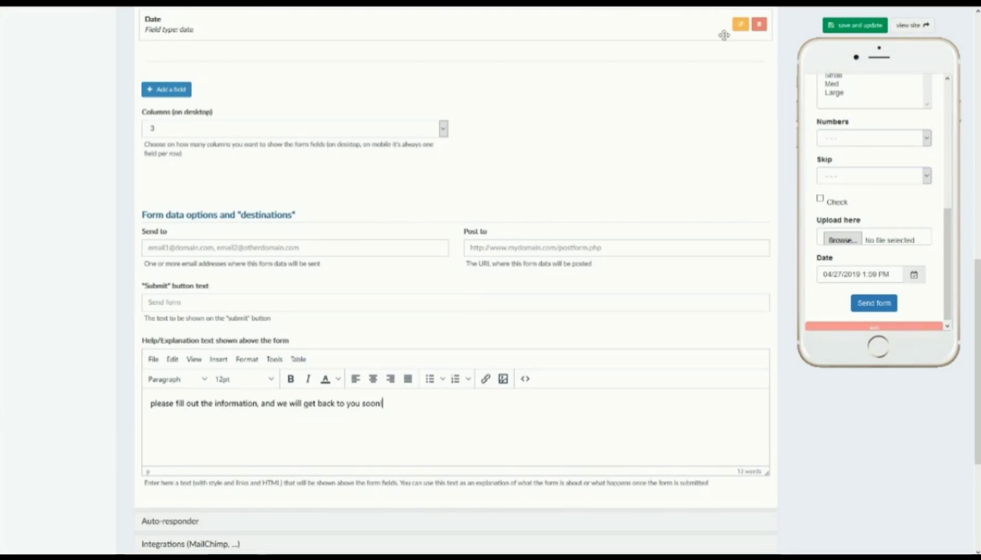
click(871, 24)
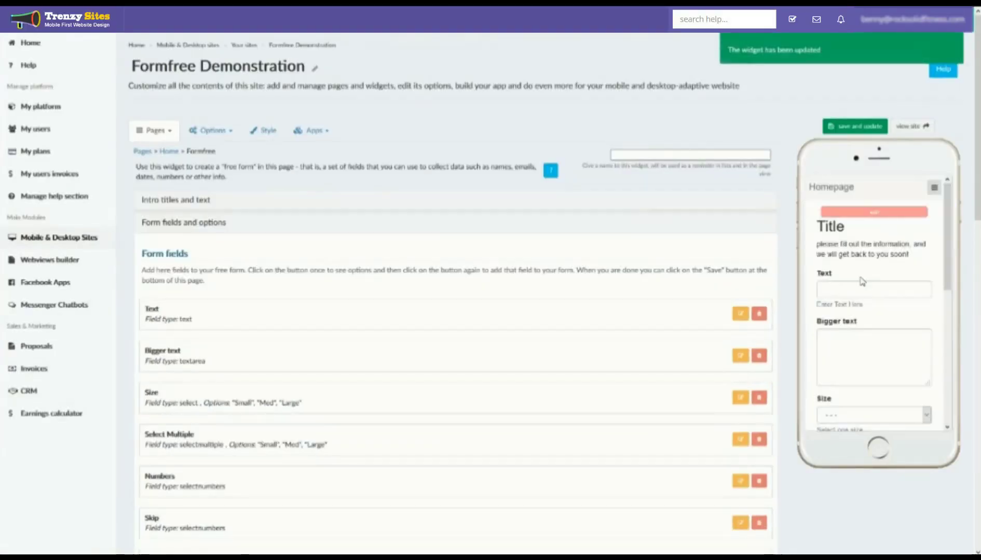
drag(821, 244, 901, 244)
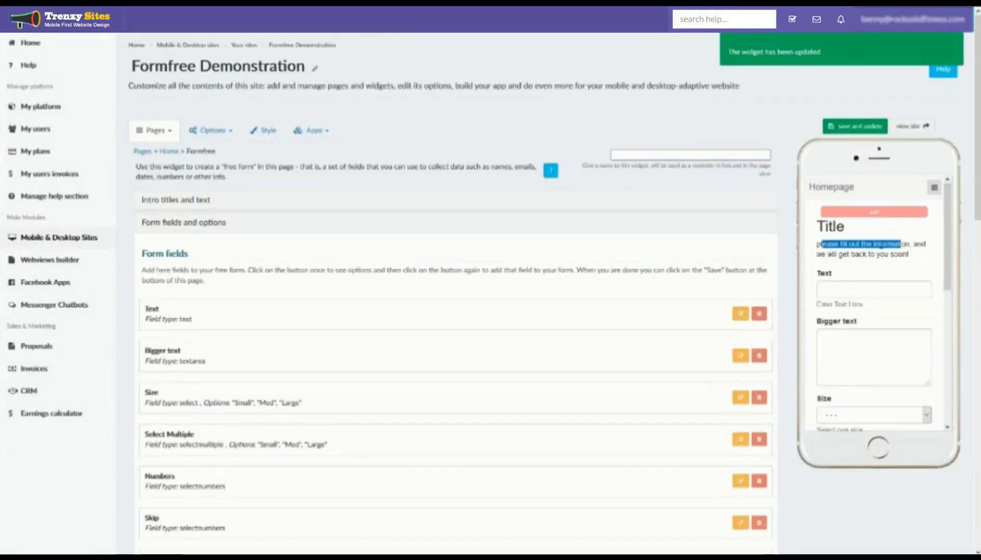
Step: Enable the auto-responder for the form
scroll(560, 314, down, 1)
scroll(560, 314, down, 10)
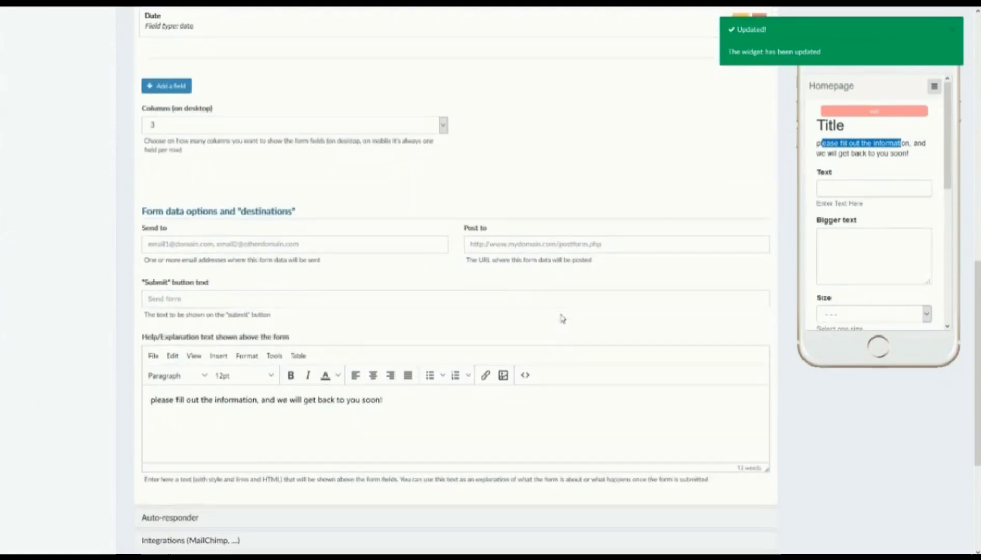
scroll(213, 298, down, 3)
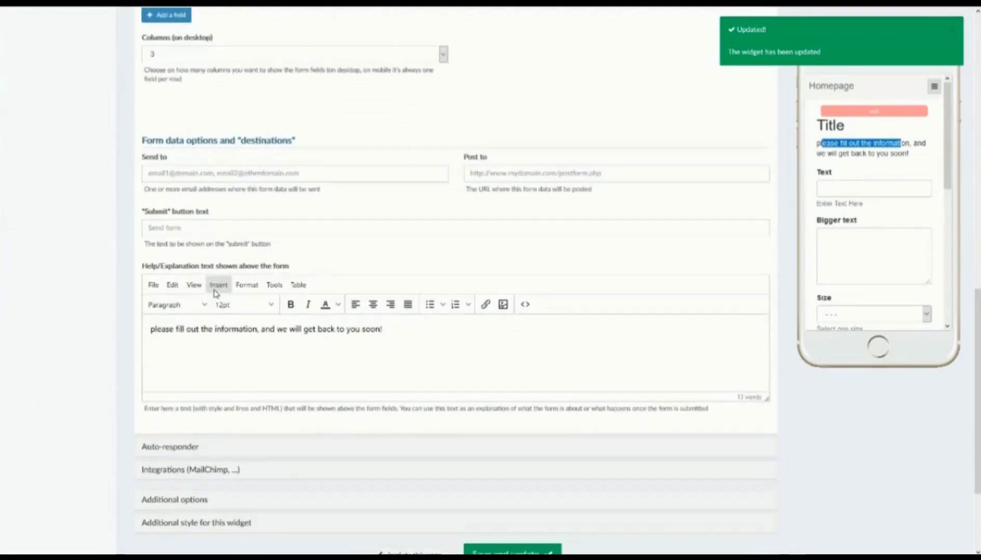
click(174, 365)
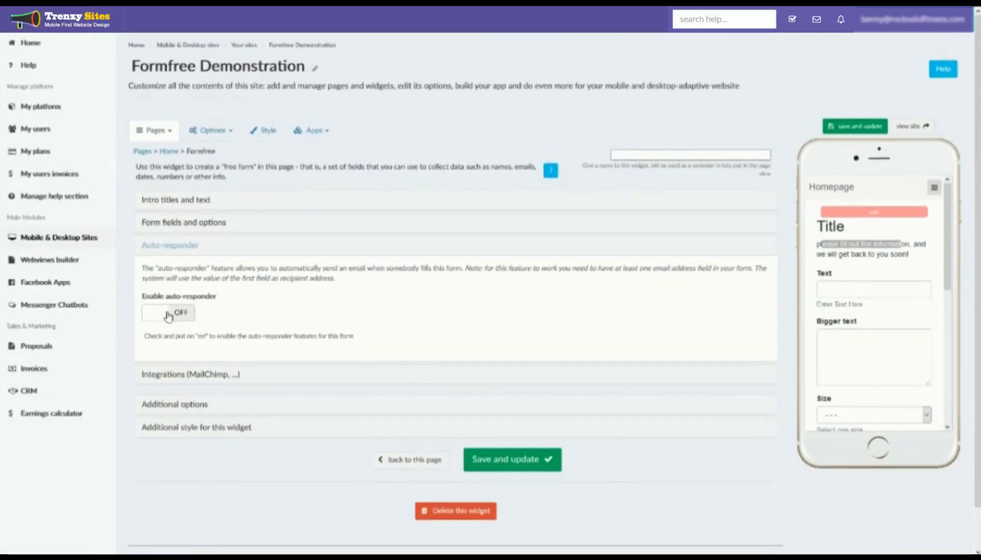
click(168, 314)
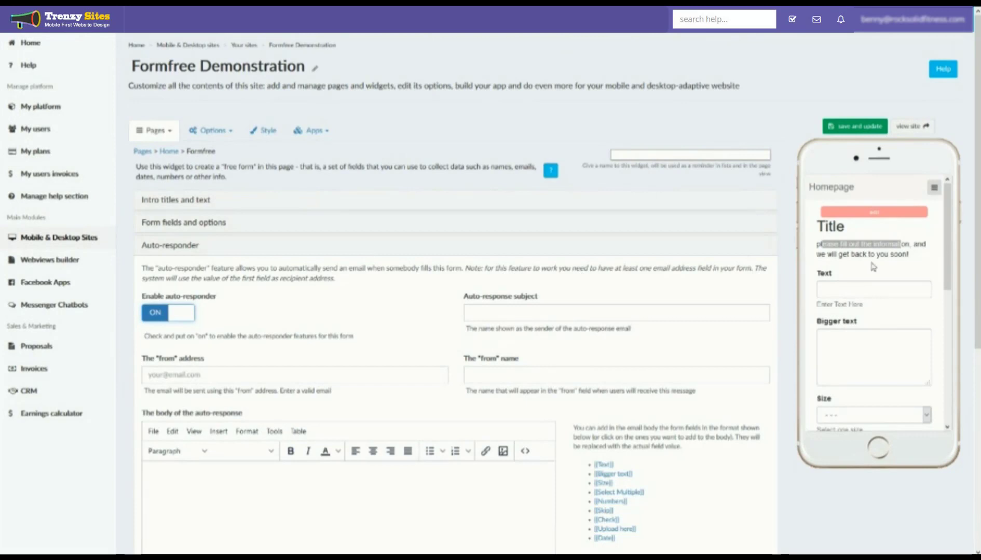
Step: Add a field of type email field with the label "Email" to the form and save it
click(212, 222)
scroll(212, 243, down, 5)
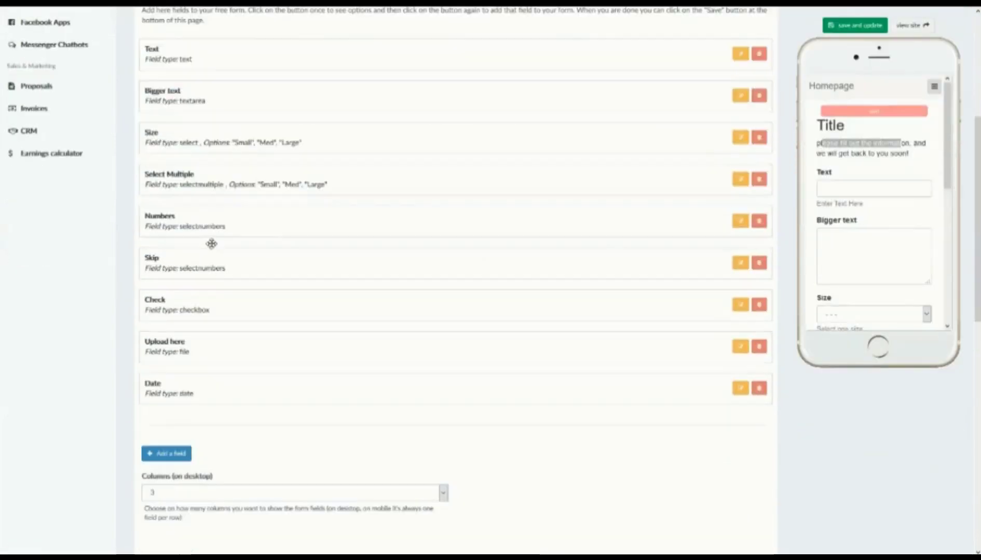
click(166, 454)
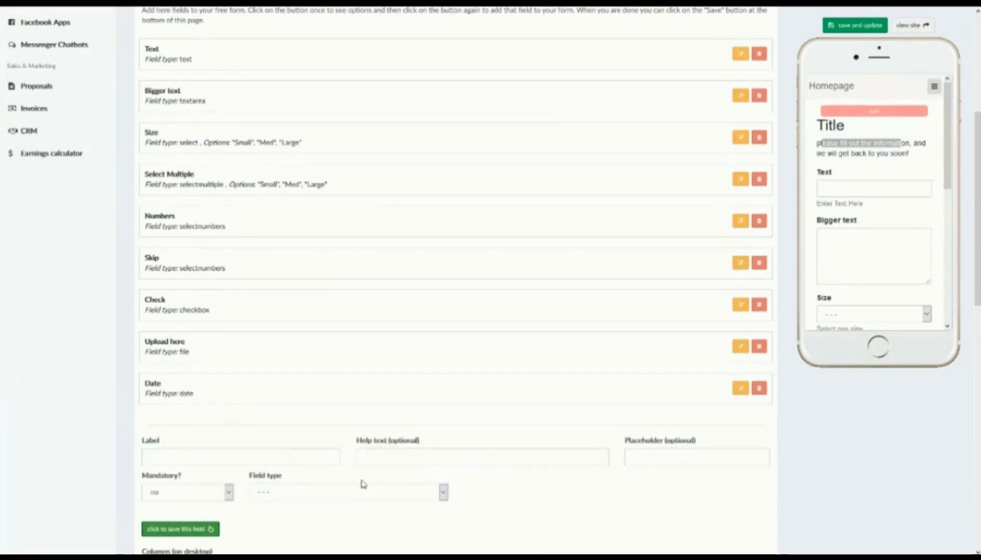
click(358, 498)
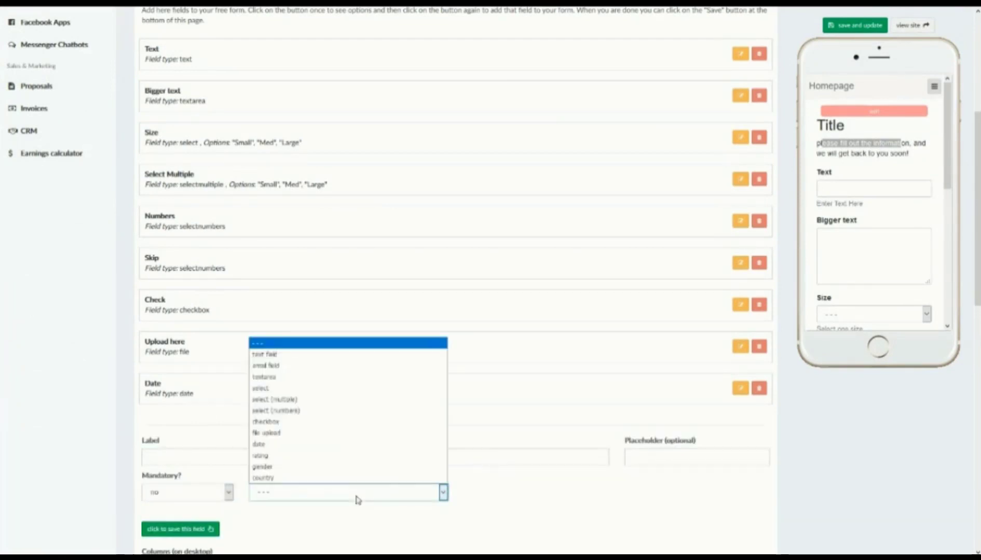
click(290, 370)
click(243, 455)
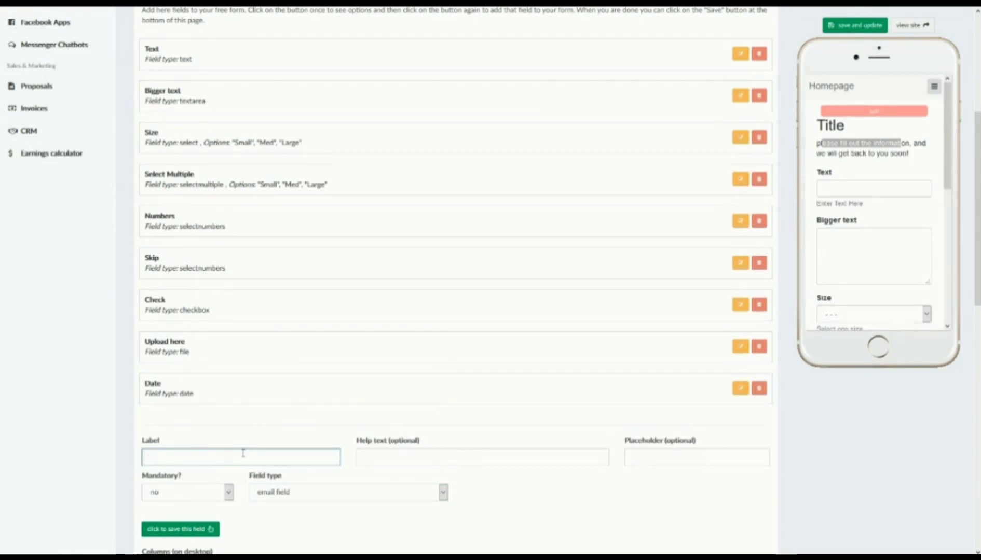
text(Email)
click(196, 529)
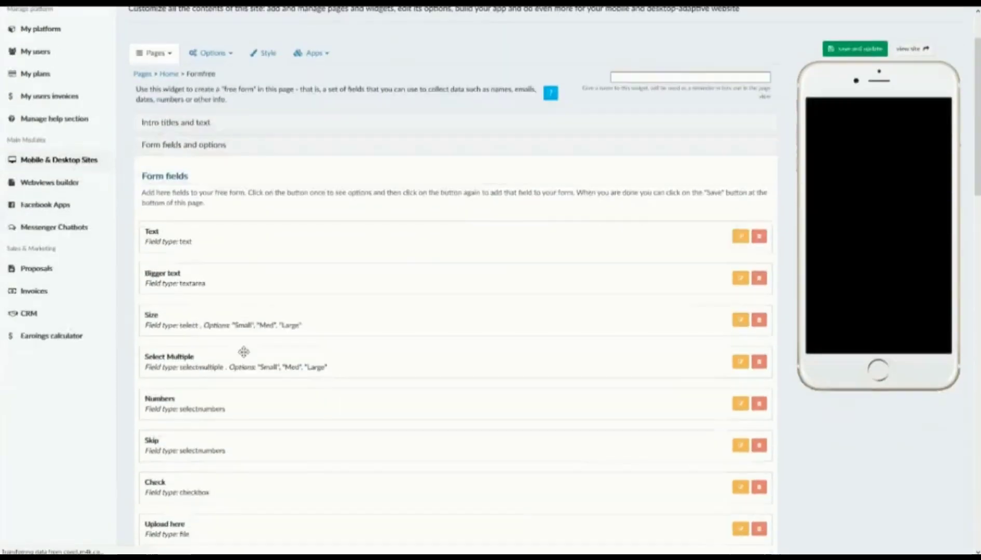
Step: Examine the auto-responder's from address, from name, auto-response subject and body settings
scroll(244, 347, down, 15)
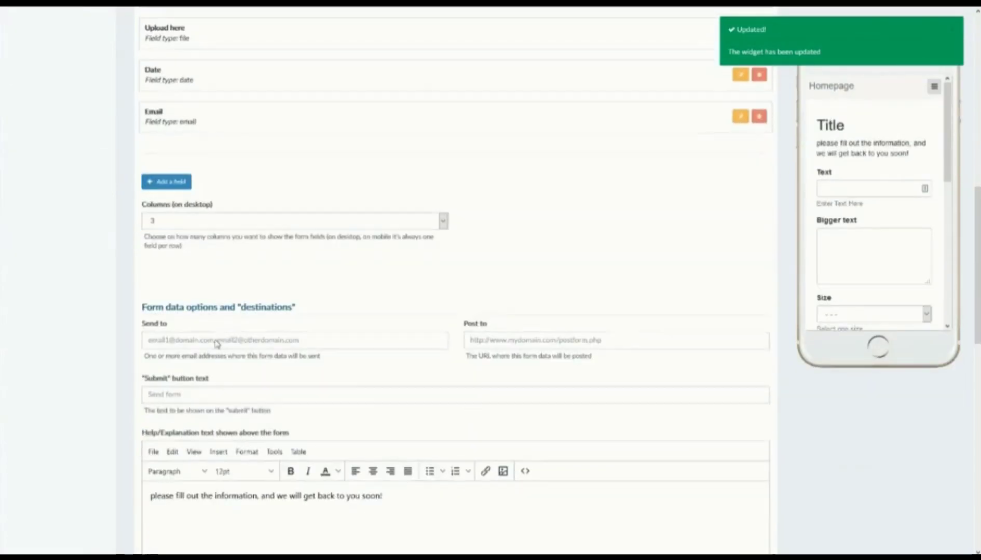
scroll(211, 347, down, 2)
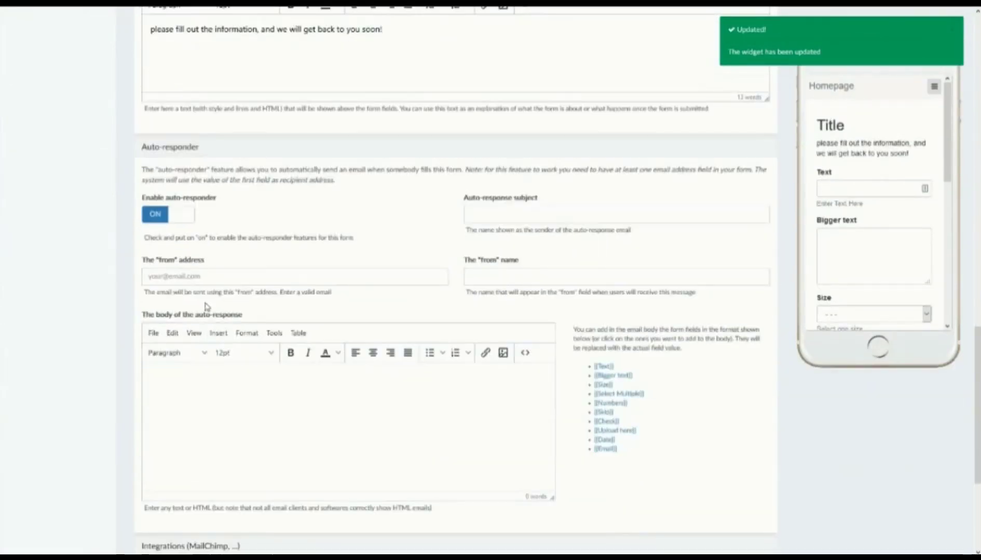
click(187, 281)
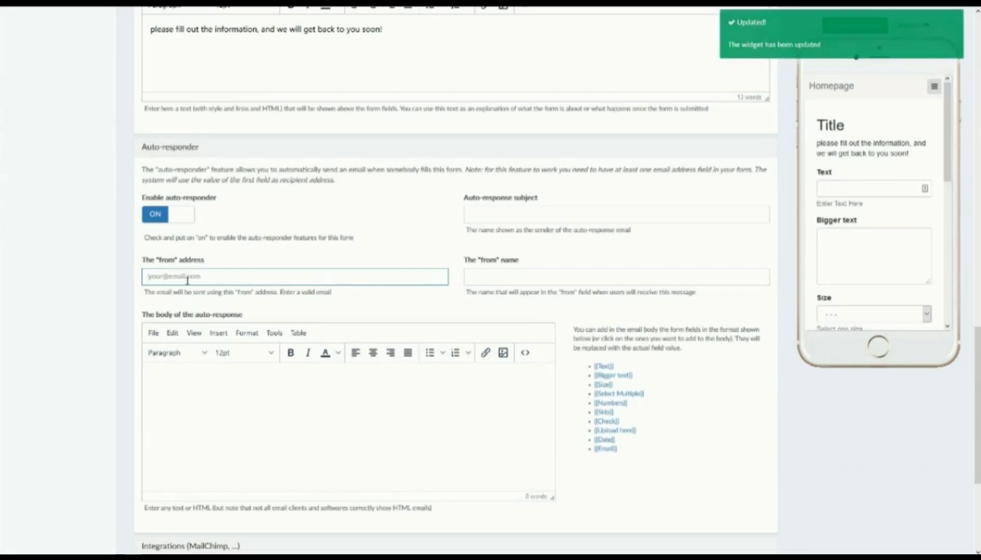
click(476, 275)
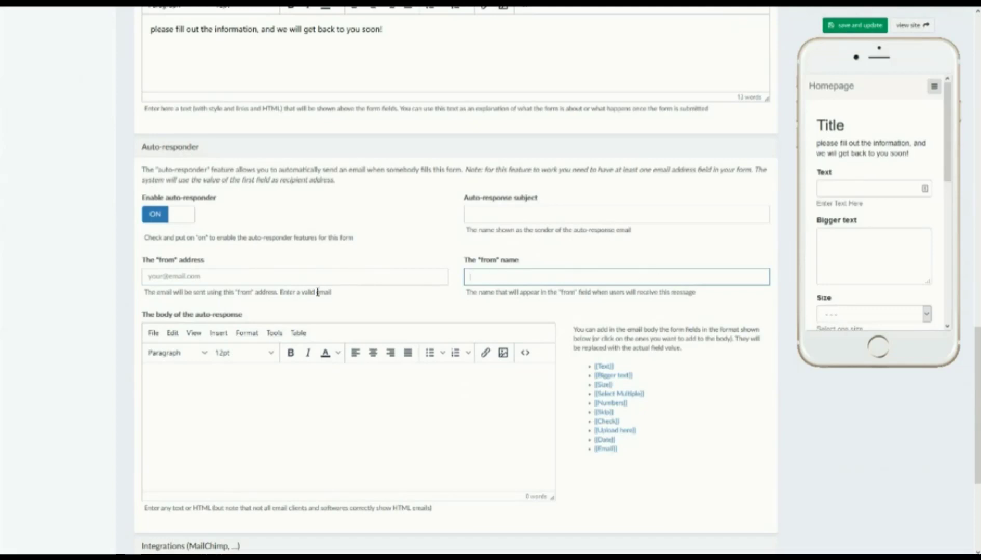
click(530, 219)
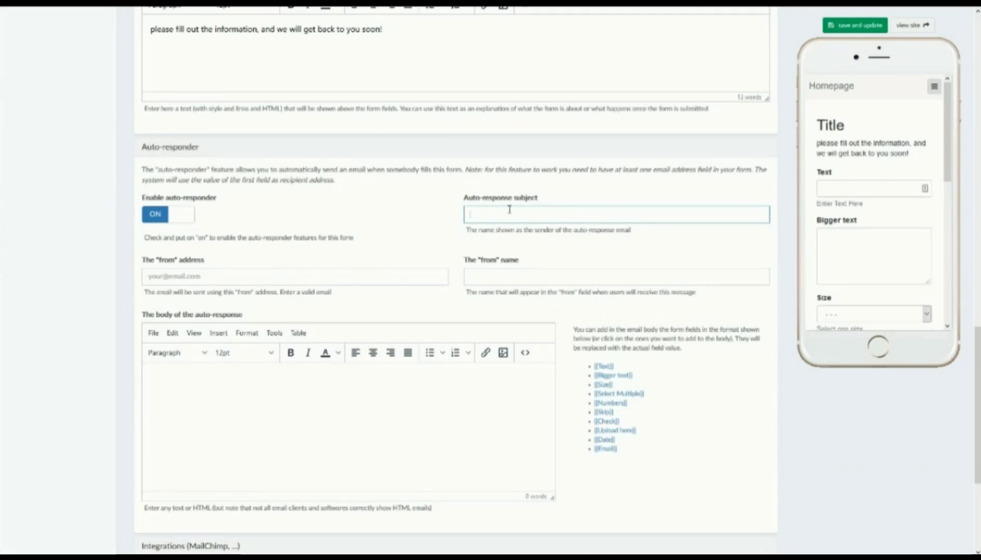
click(383, 423)
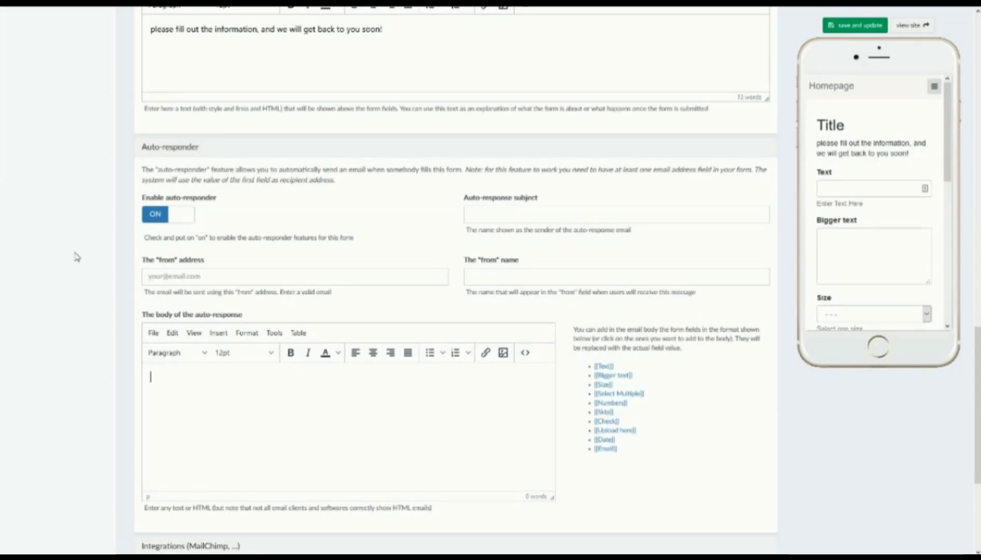
Step: Examine the form's MailChimp integration settings and the lower form fields in the phone preview
scroll(76, 257, down, 3)
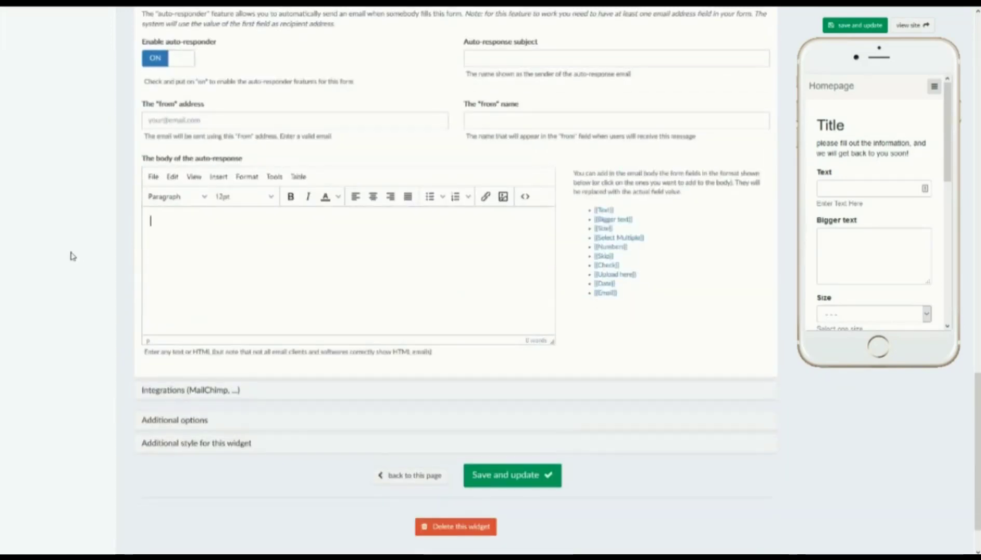
click(186, 395)
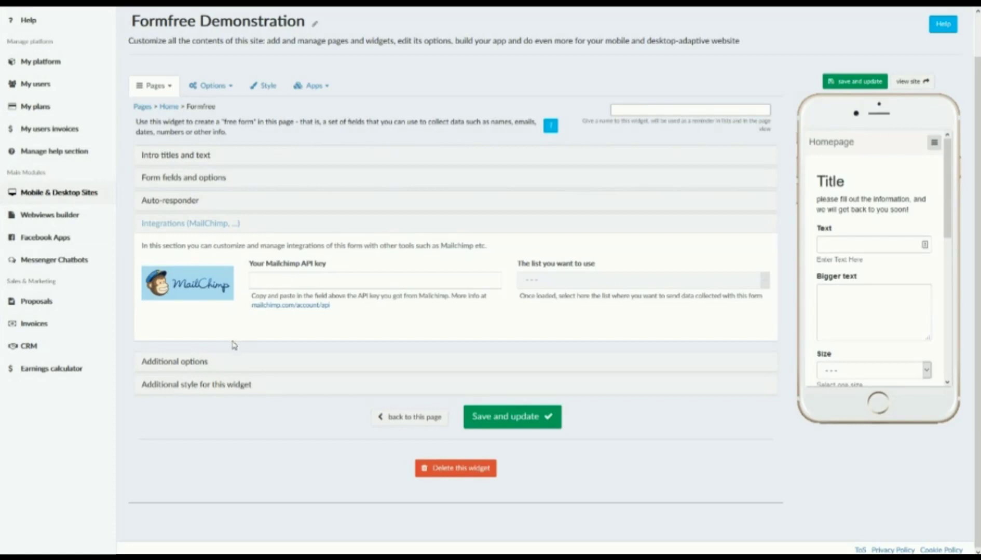
scroll(912, 256, down, 3)
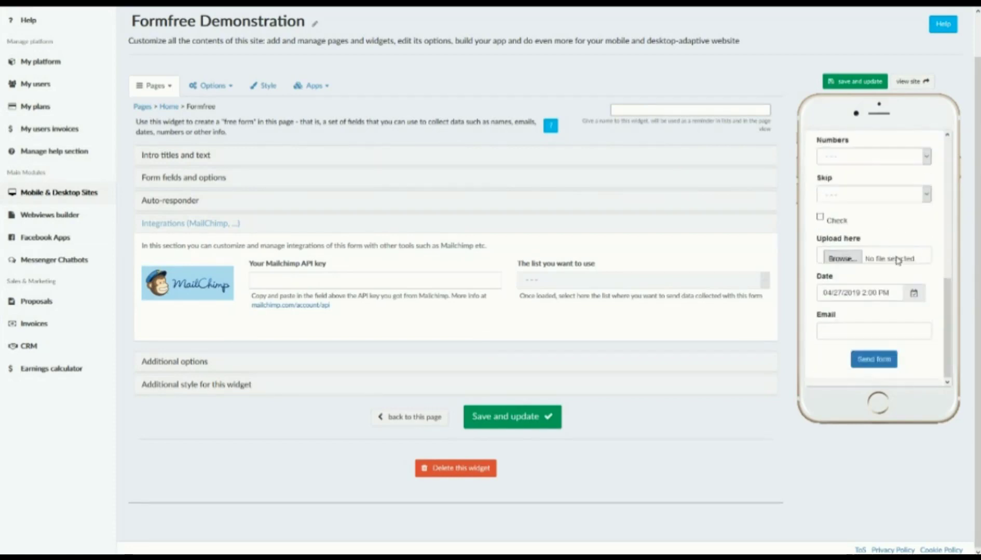
Step: Examine the widget's login and device visibility options, and its additional style, background and animation settings
click(189, 362)
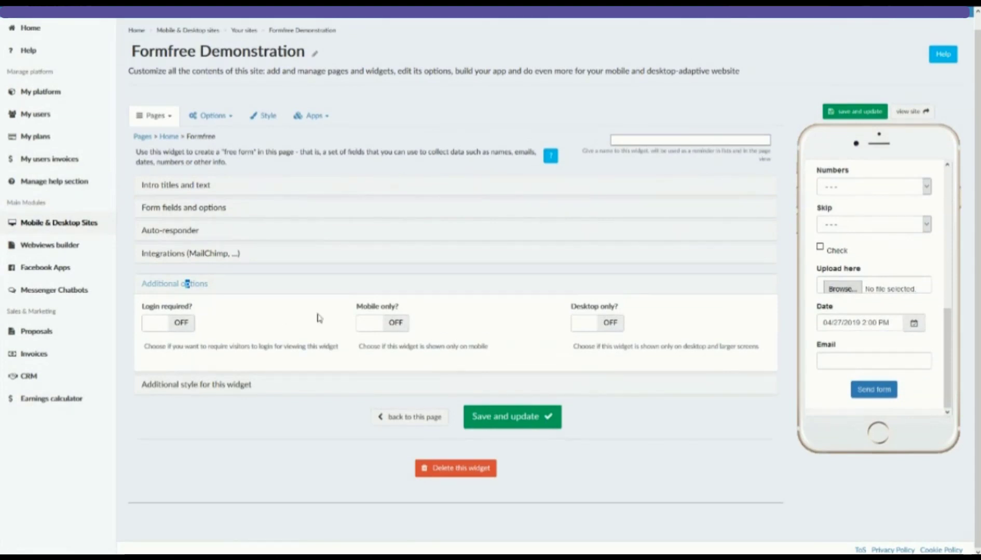
click(179, 386)
scroll(180, 389, down, 5)
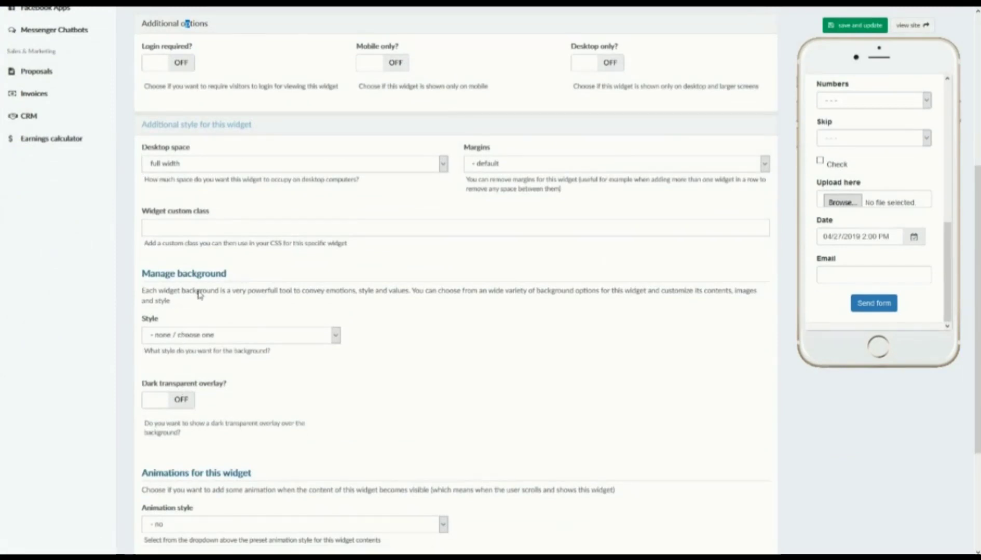
scroll(218, 243, down, 3)
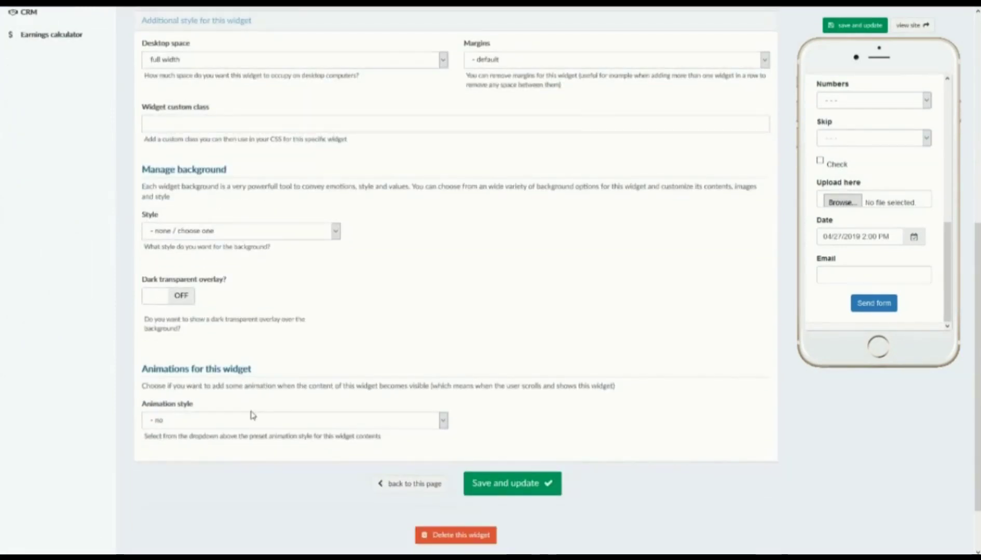
Step: Review the widget's intro titles, the list of form fields and the Send to setting for the form data
scroll(253, 415, up, 8)
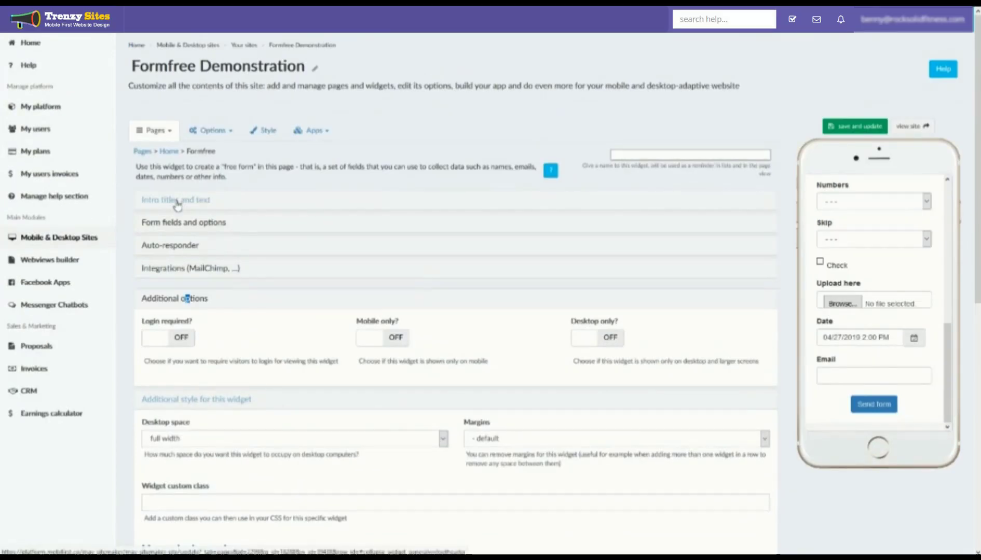
click(177, 201)
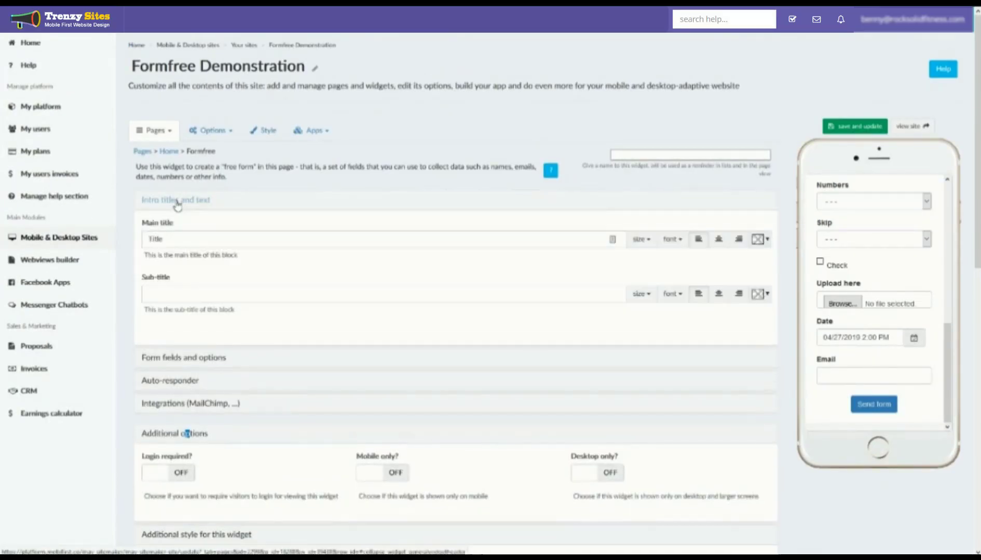
click(204, 364)
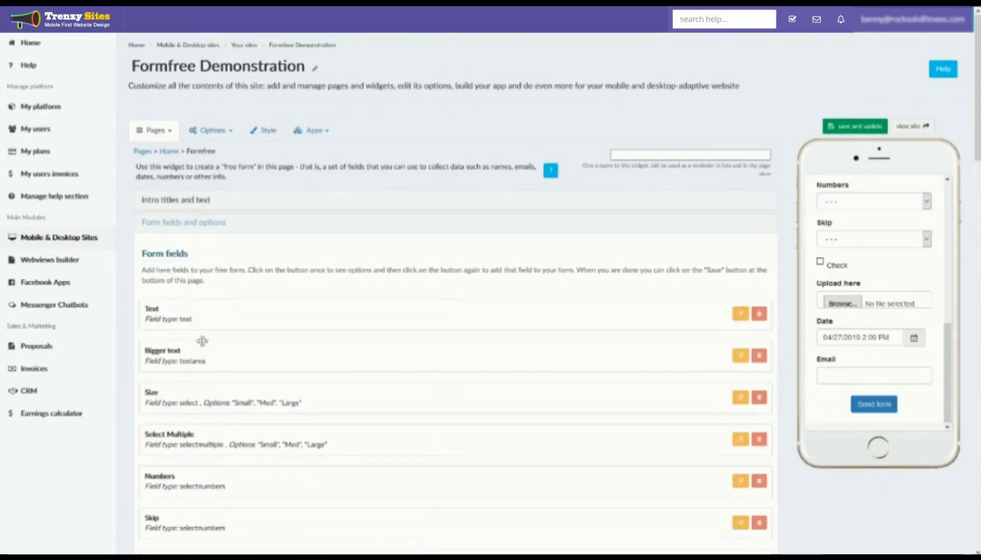
scroll(185, 260, down, 8)
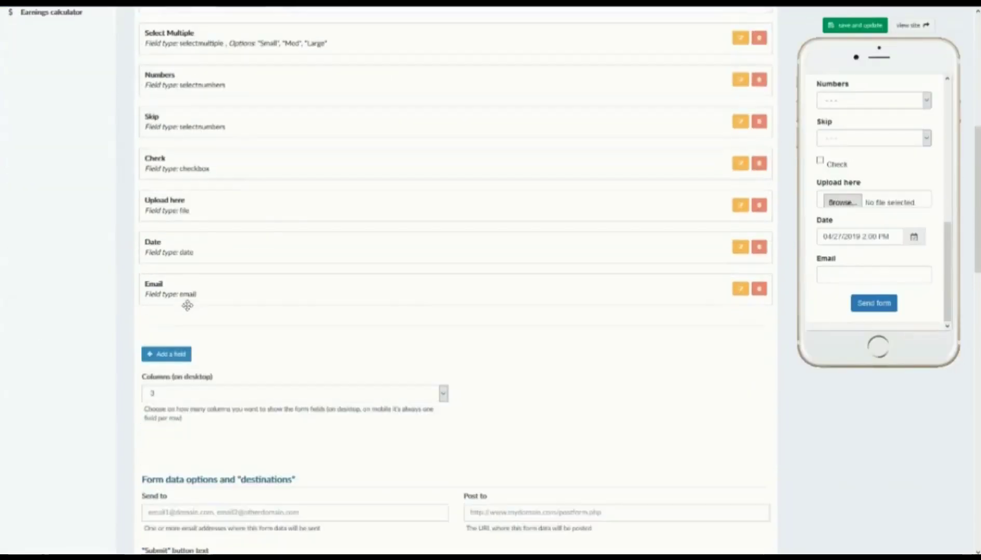
scroll(182, 311, up, 3)
scroll(184, 273, up, 2)
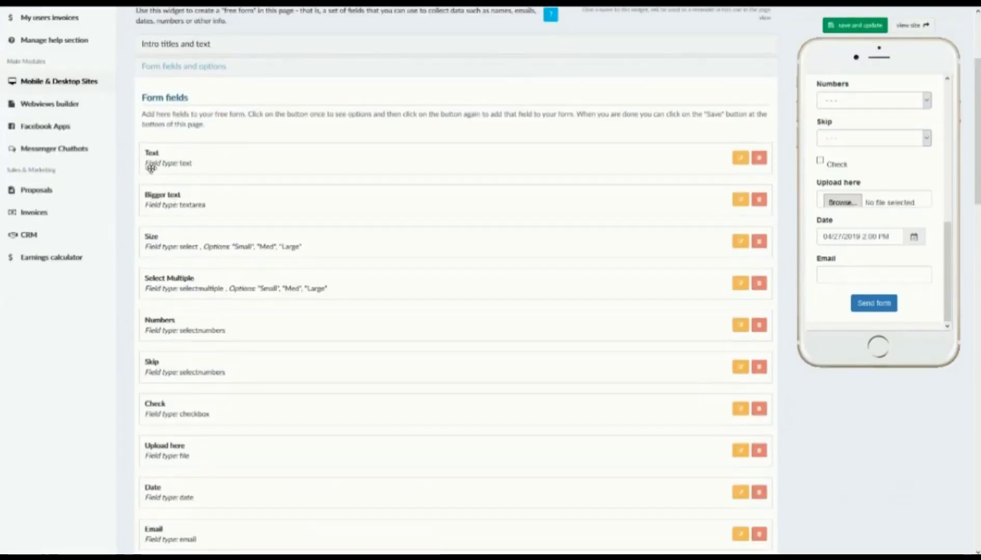
scroll(379, 277, down, 10)
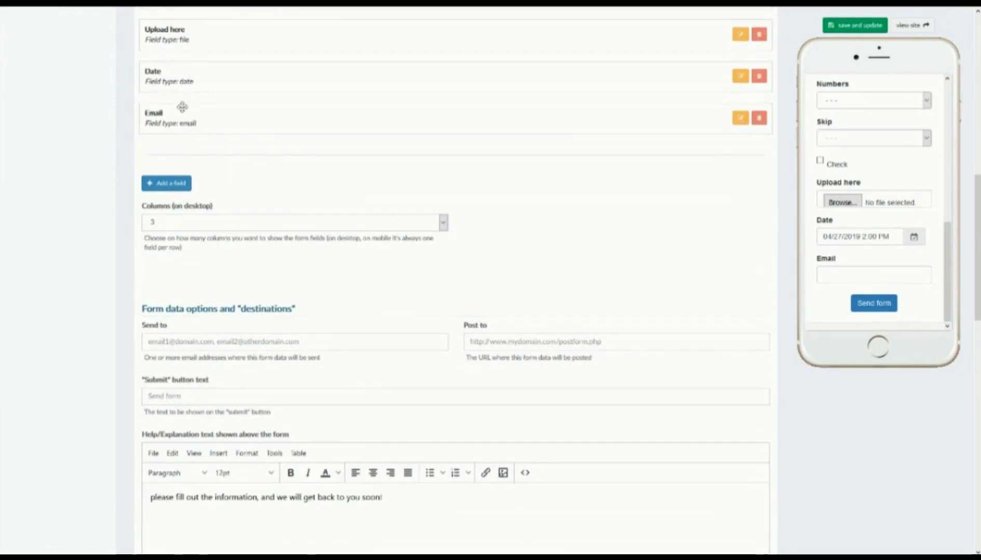
scroll(182, 105, down, 4)
click(174, 191)
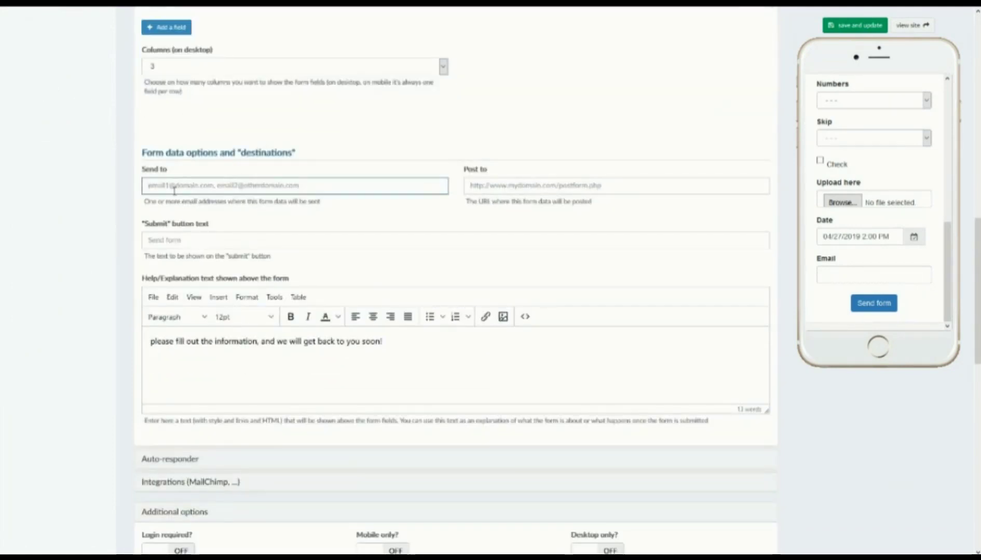